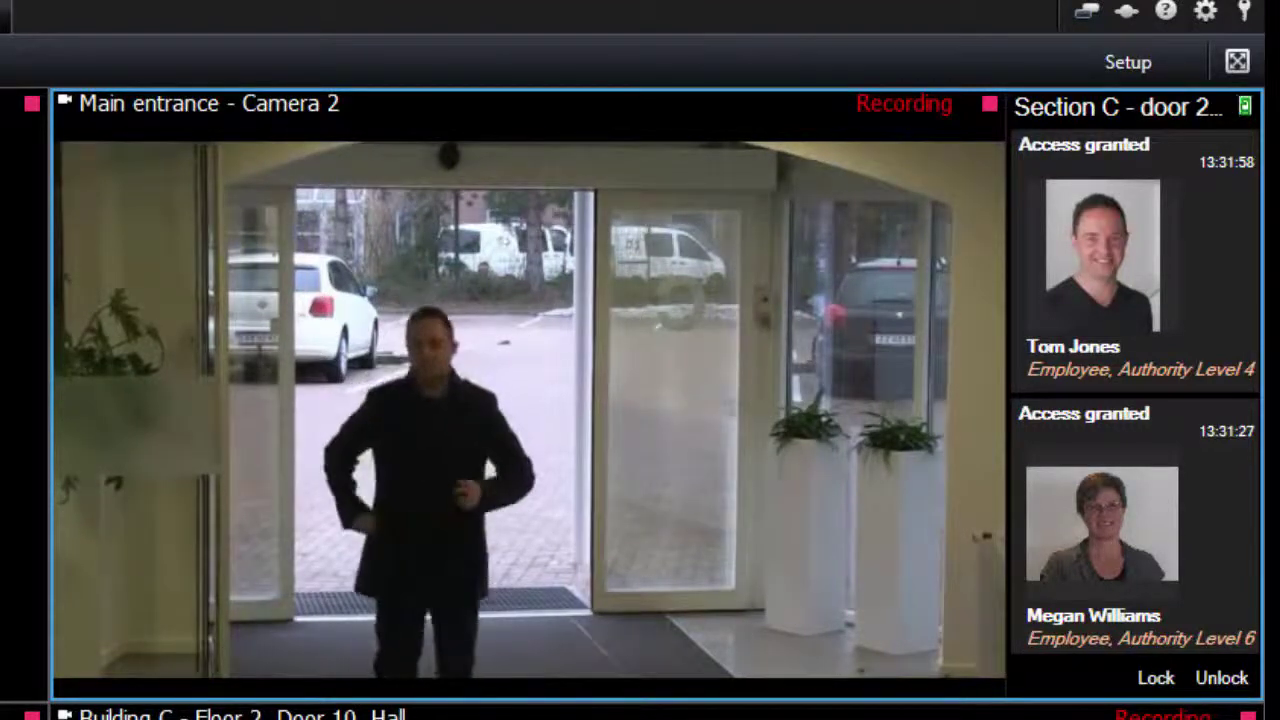
- Play back the main entrance video for the most recent access granted event at 13:31:58 and pause it
mouse_move(933, 225)
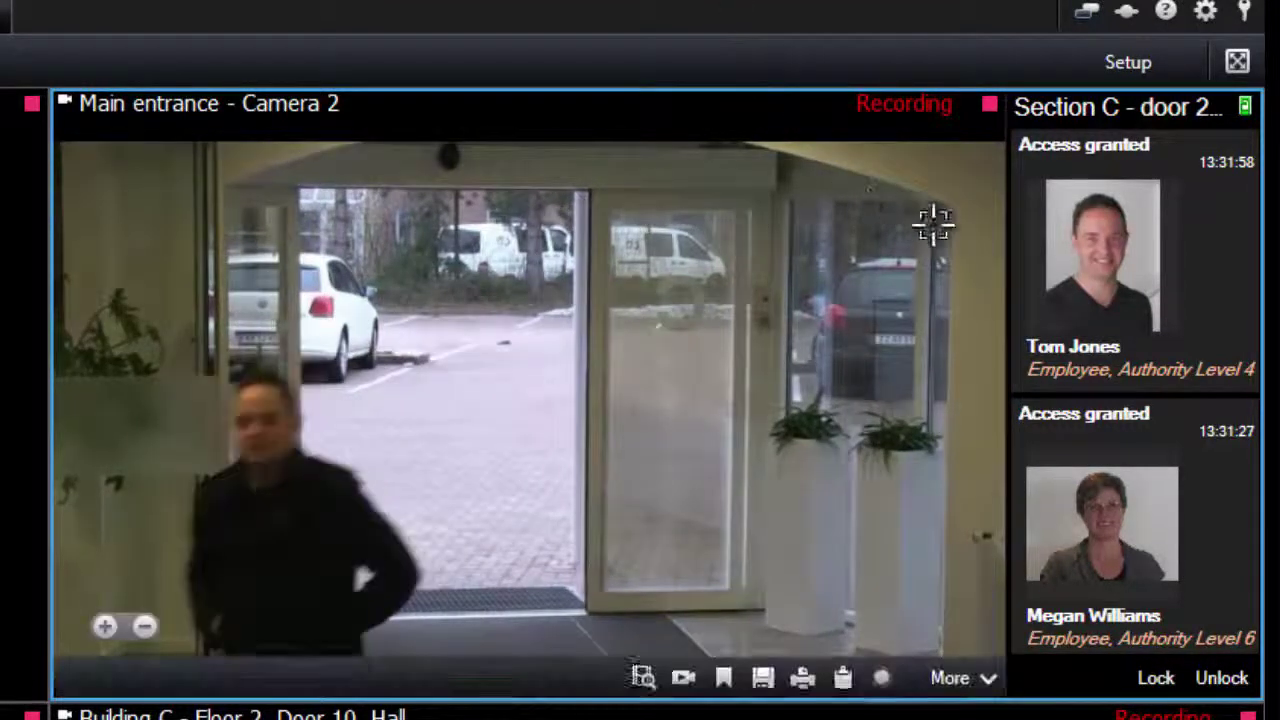
click(1078, 264)
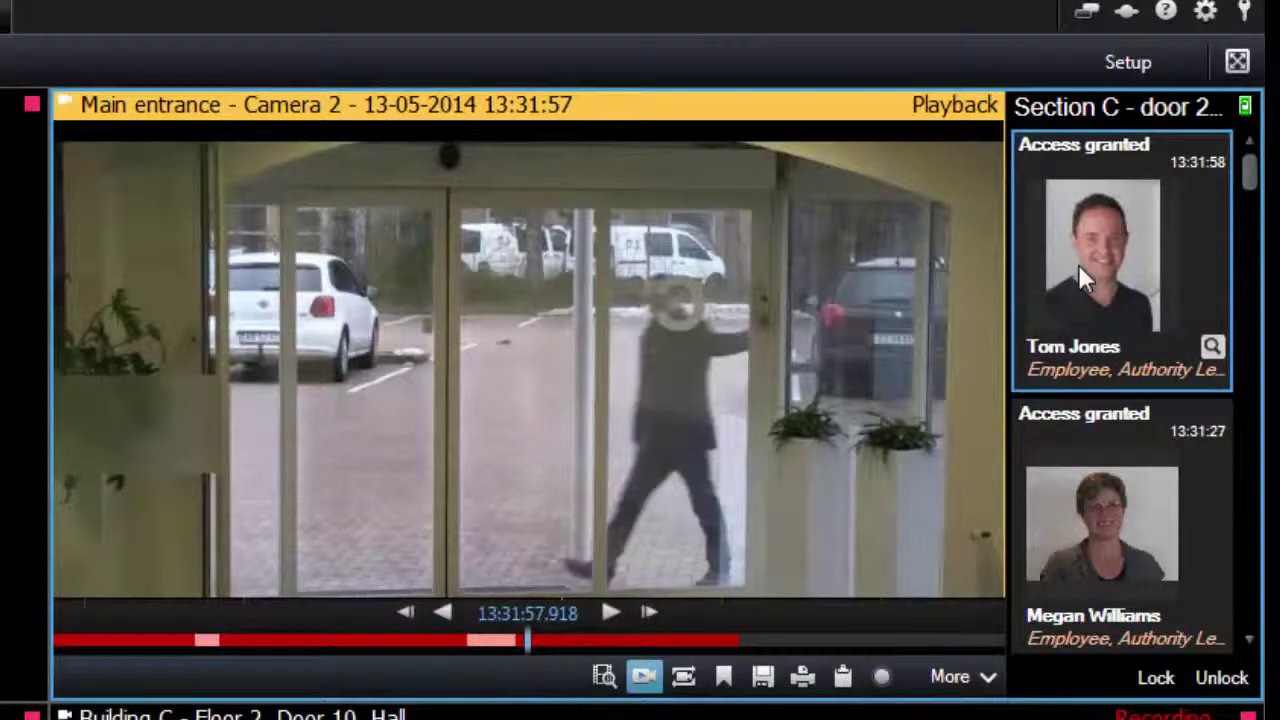
mouse_move(848, 385)
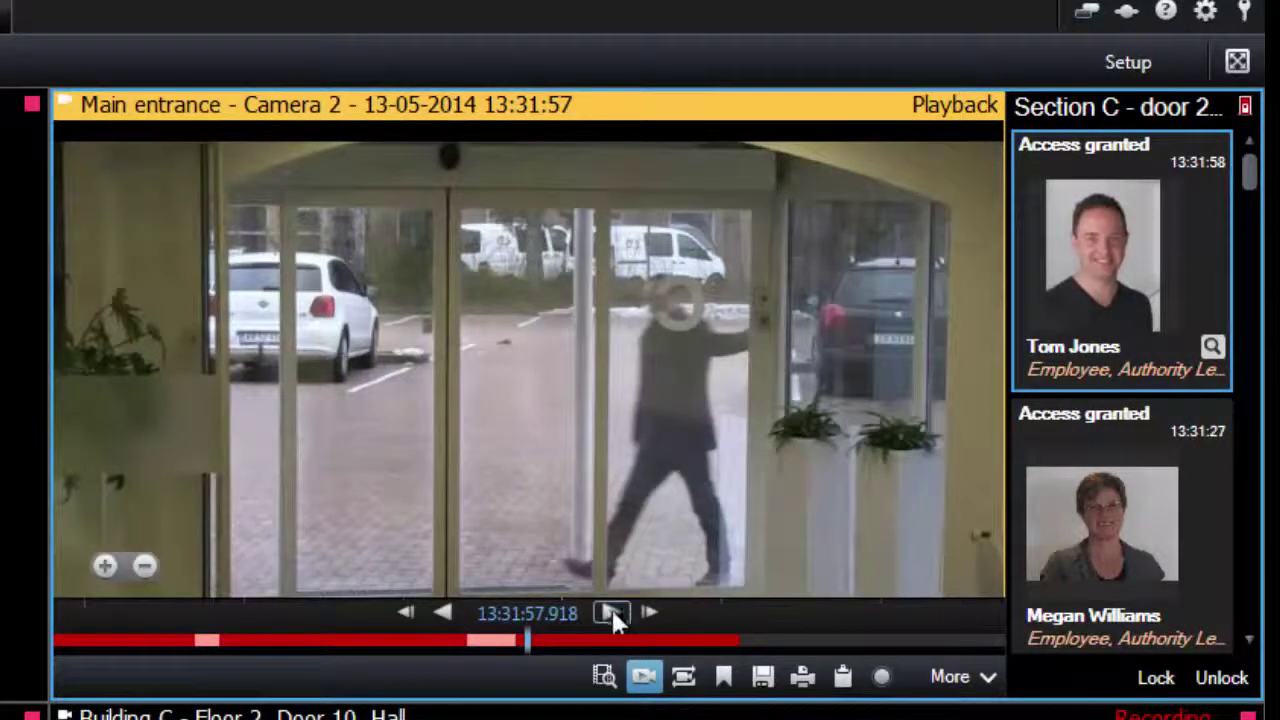
click(612, 613)
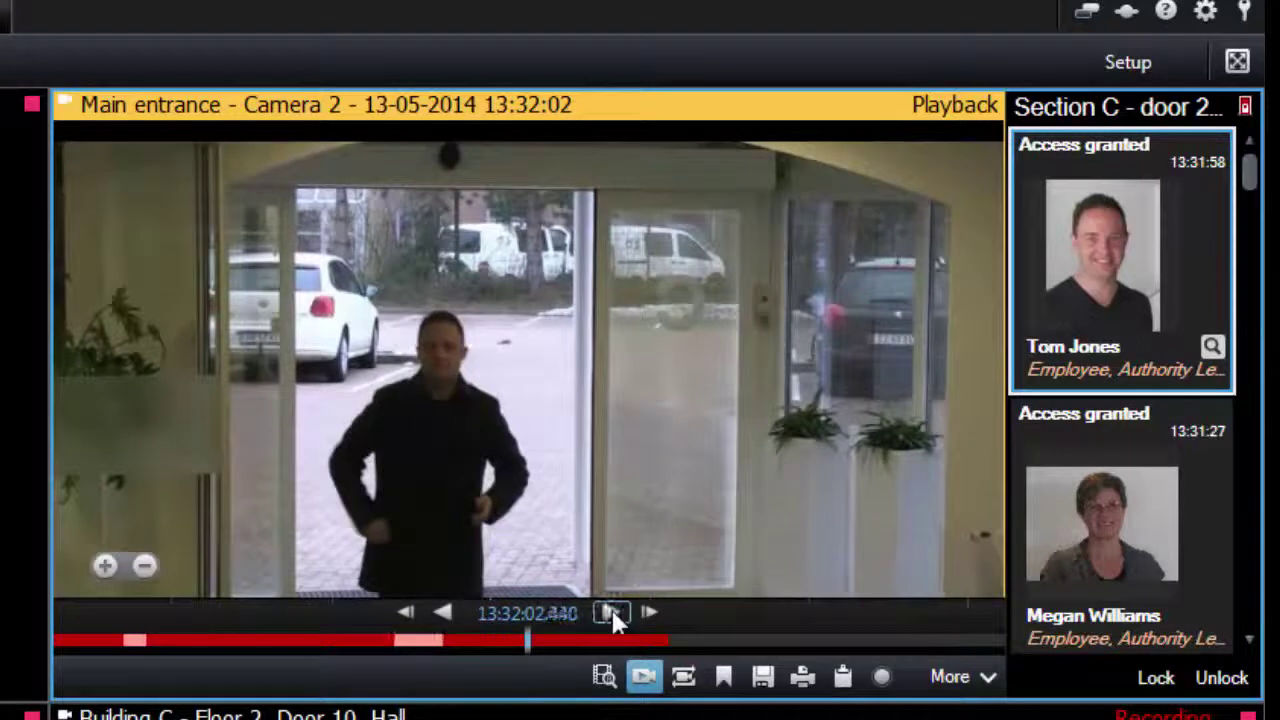
click(611, 613)
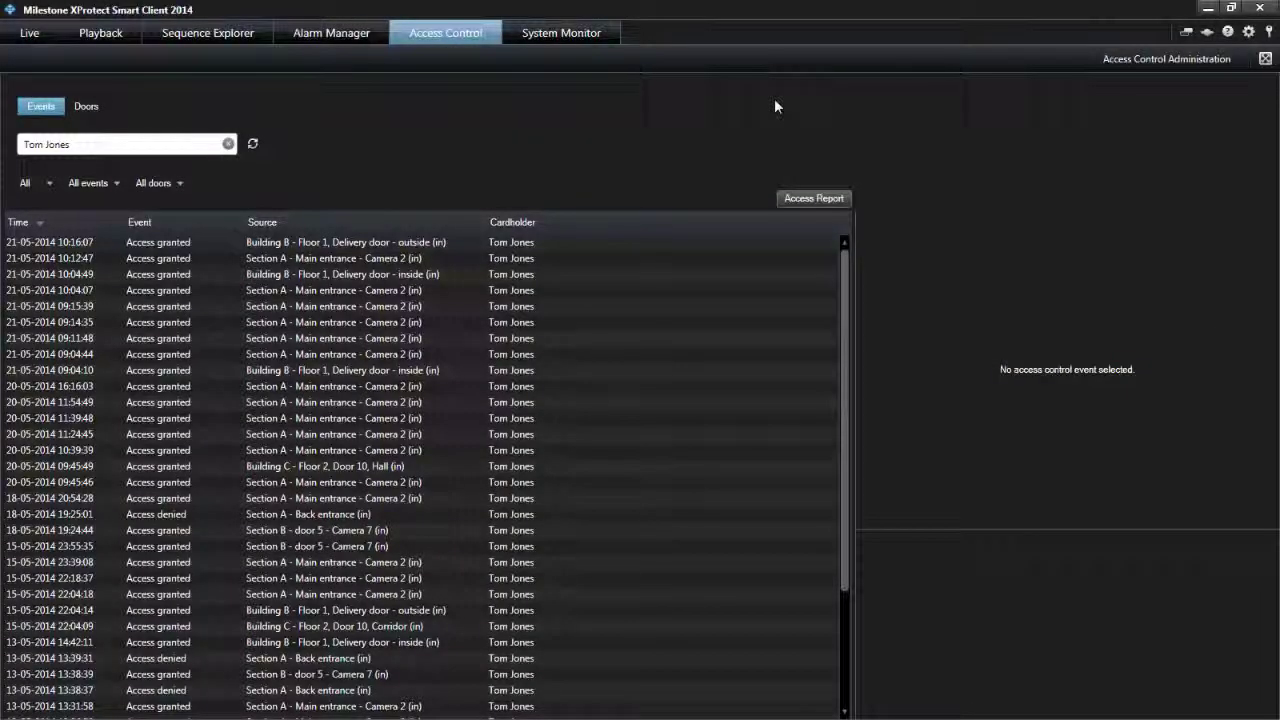
- Browse to the second page of access control events and back, and try moving the Cardholder column ahead of Source
click(411, 452)
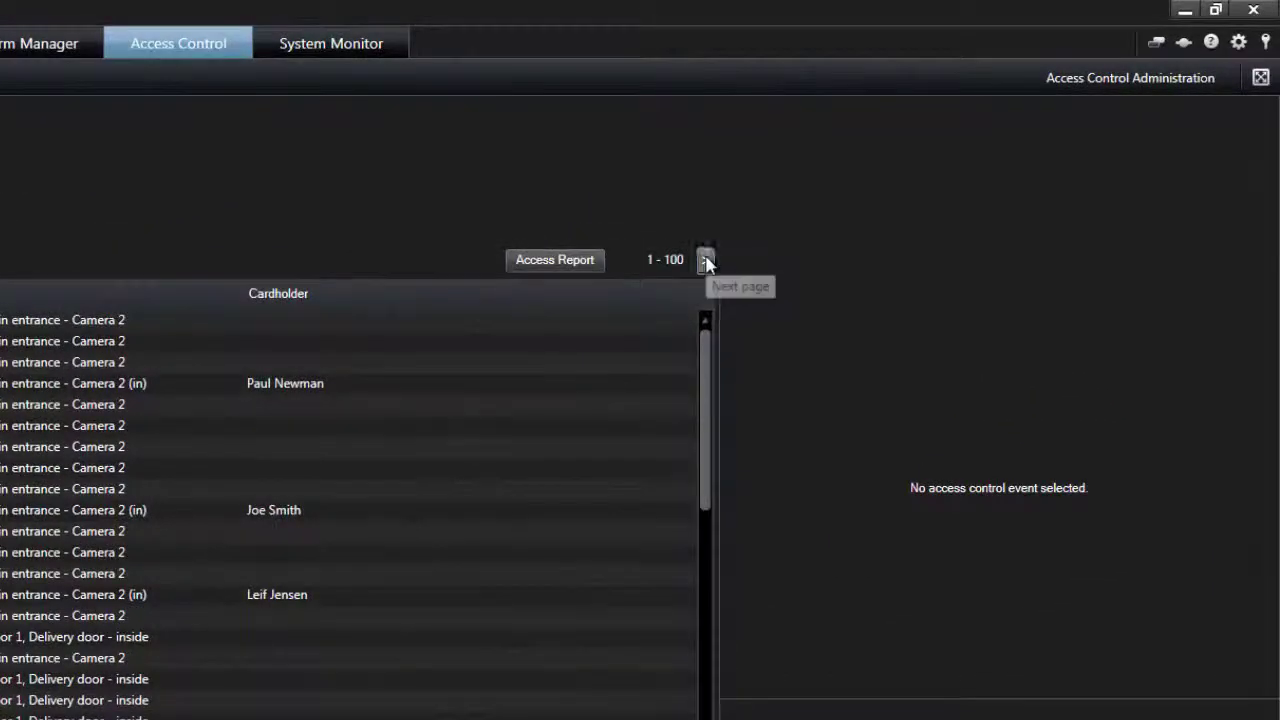
click(706, 261)
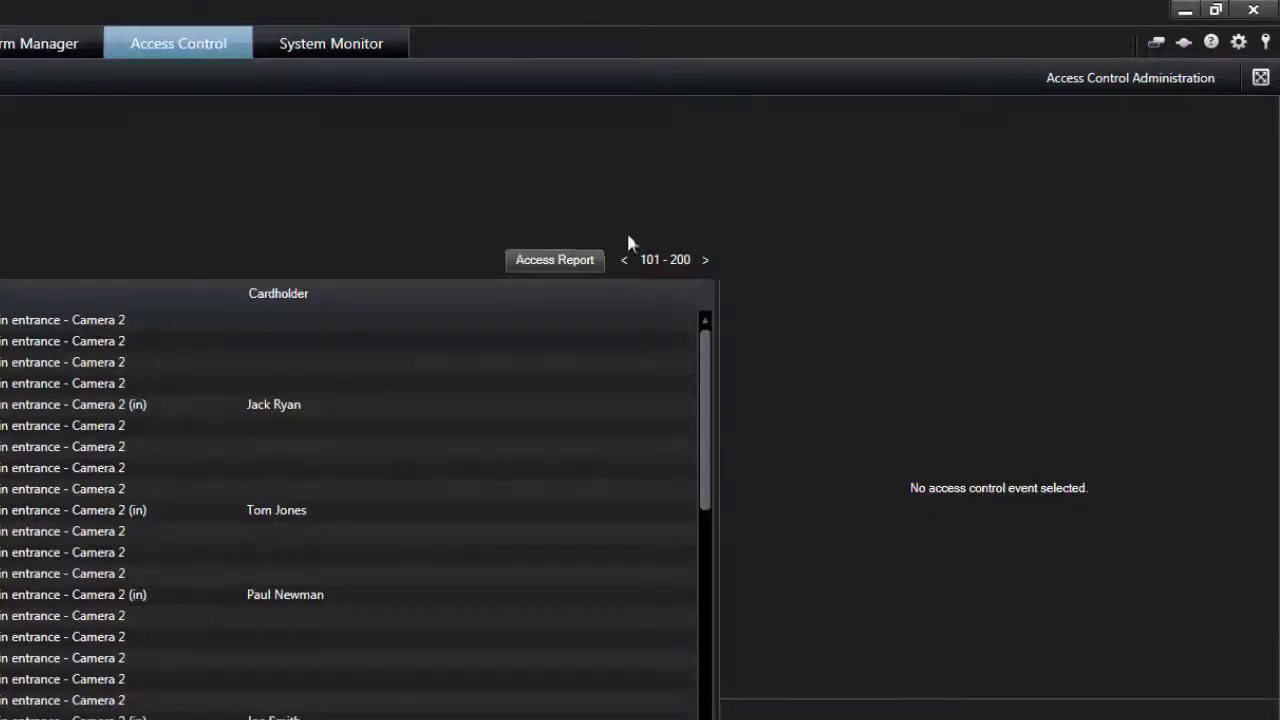
click(624, 259)
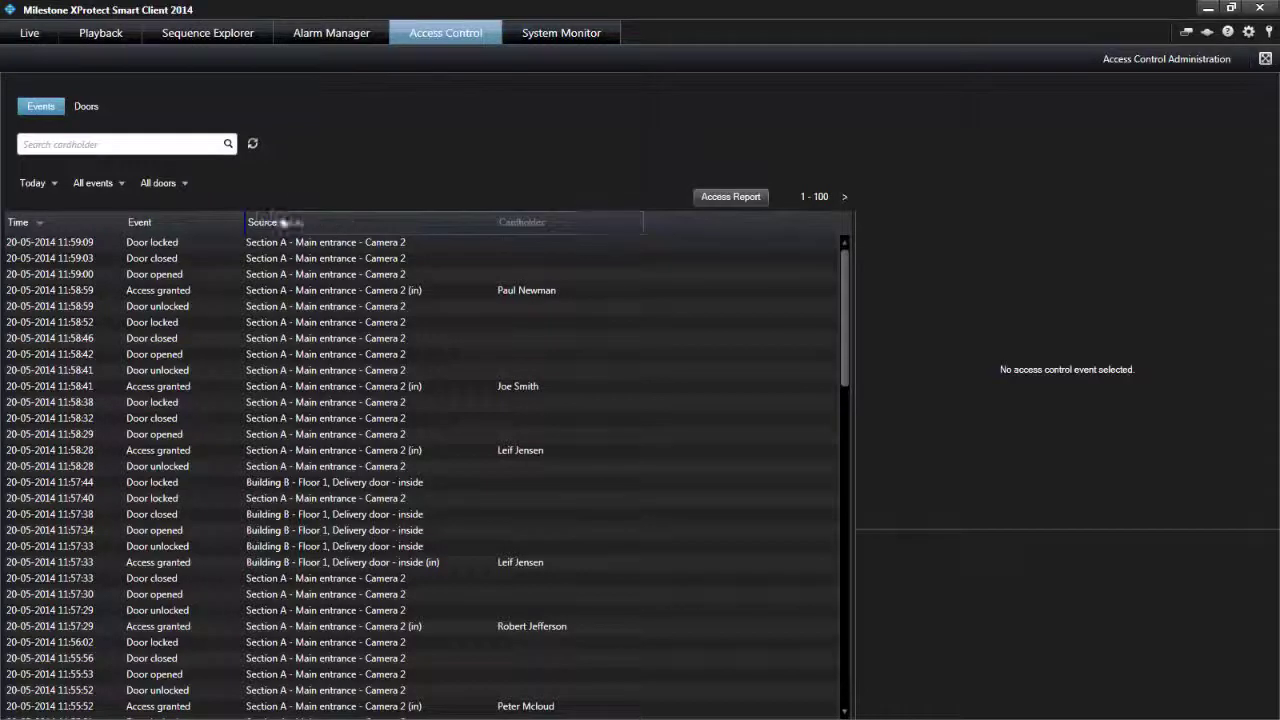
drag(283, 223, 268, 224)
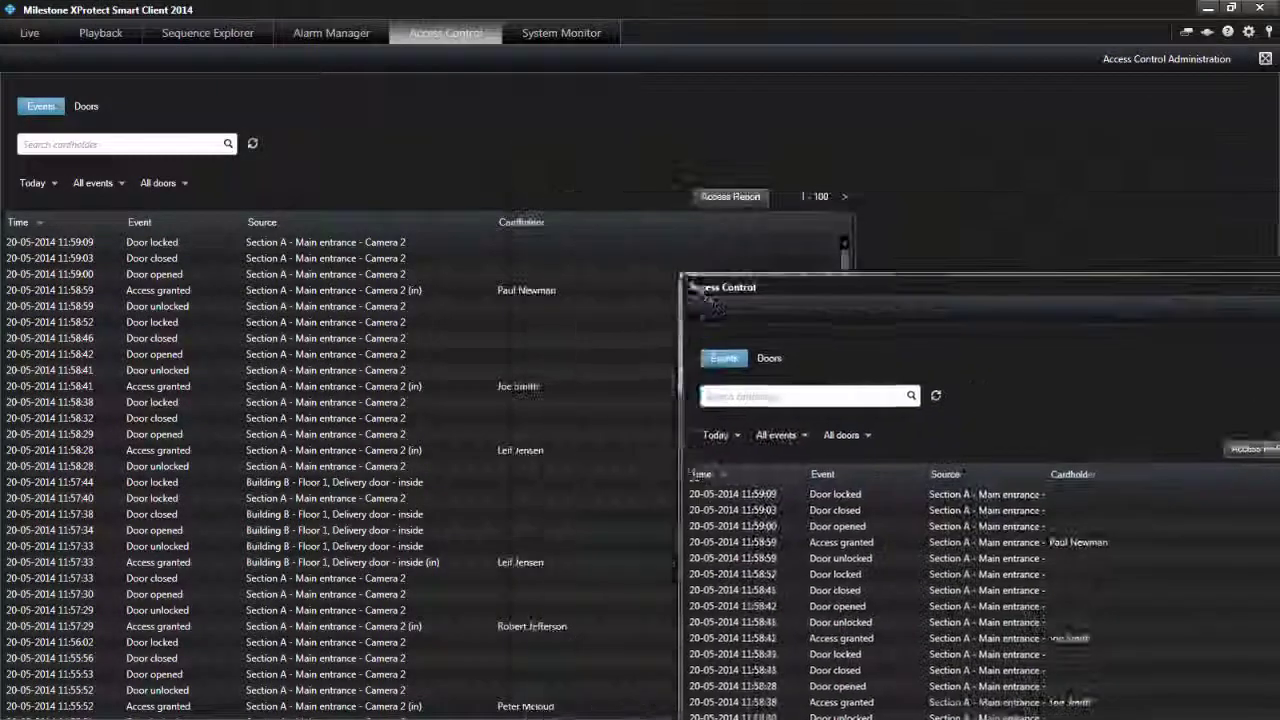
- Detach Access Control into a floating window over the Live view, and close that window after returning to the main Access Control workspace
drag(1020, 660, 550, 374)
click(30, 34)
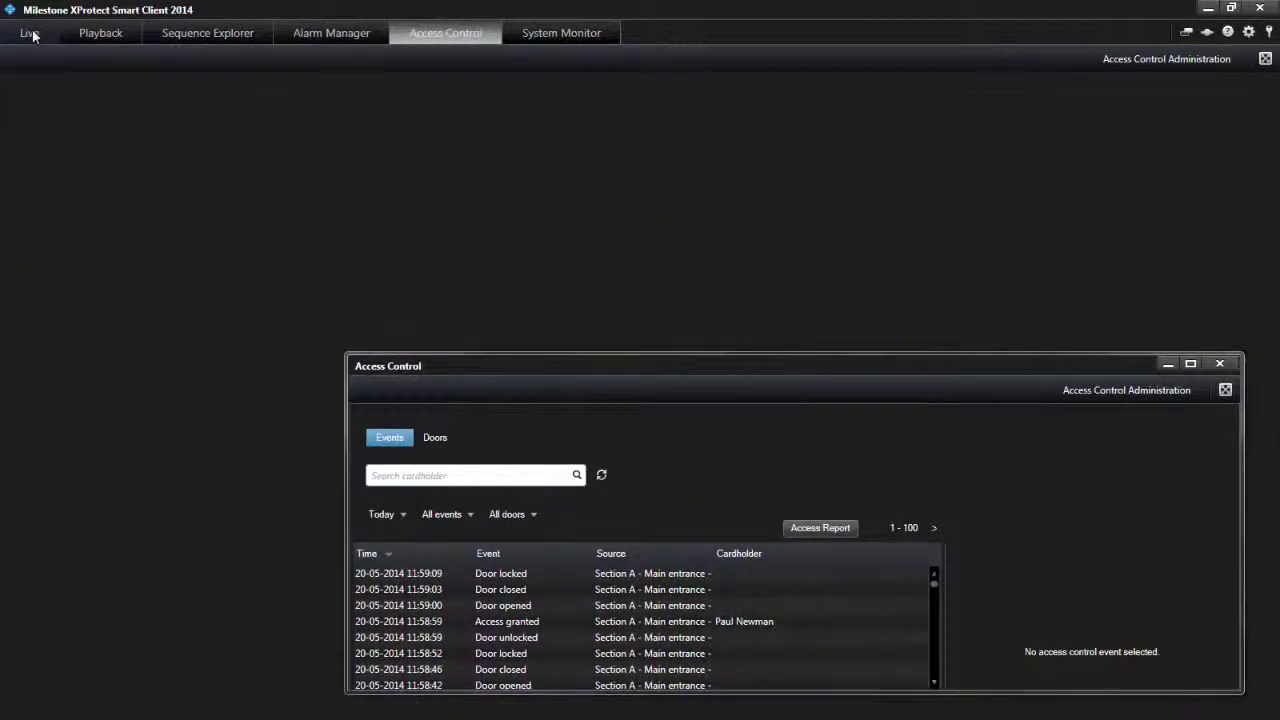
click(30, 34)
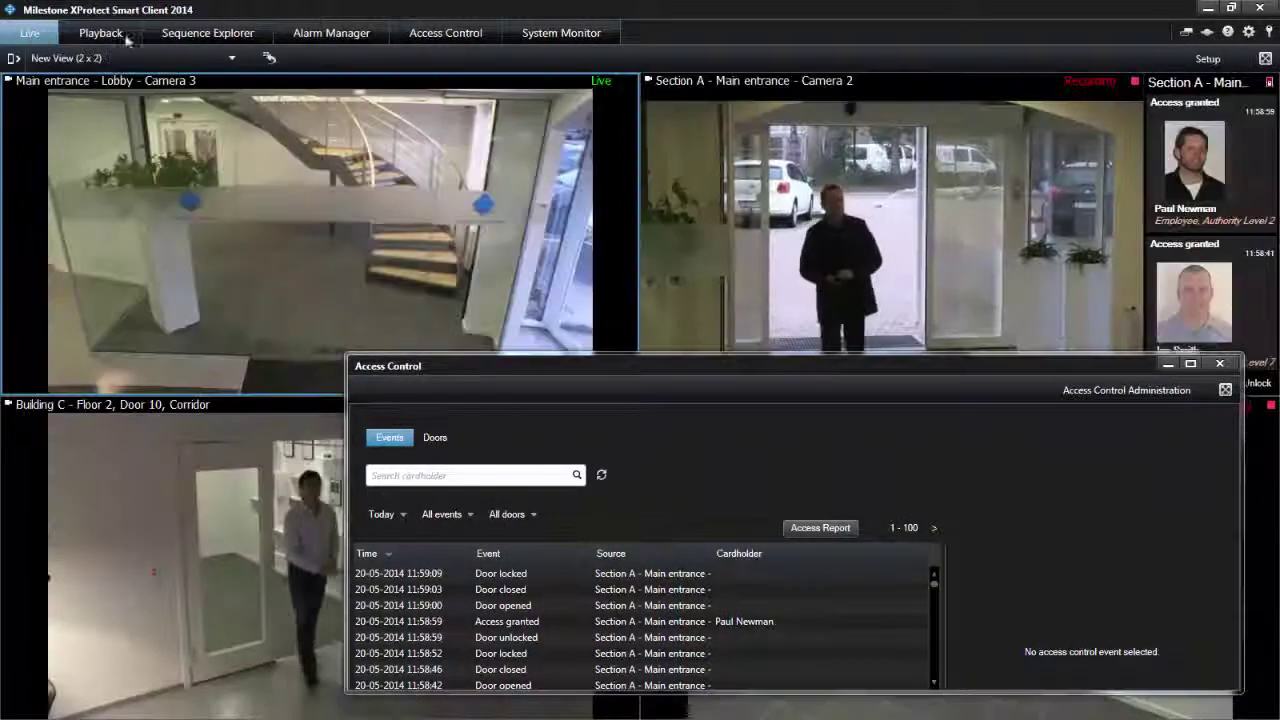
click(440, 33)
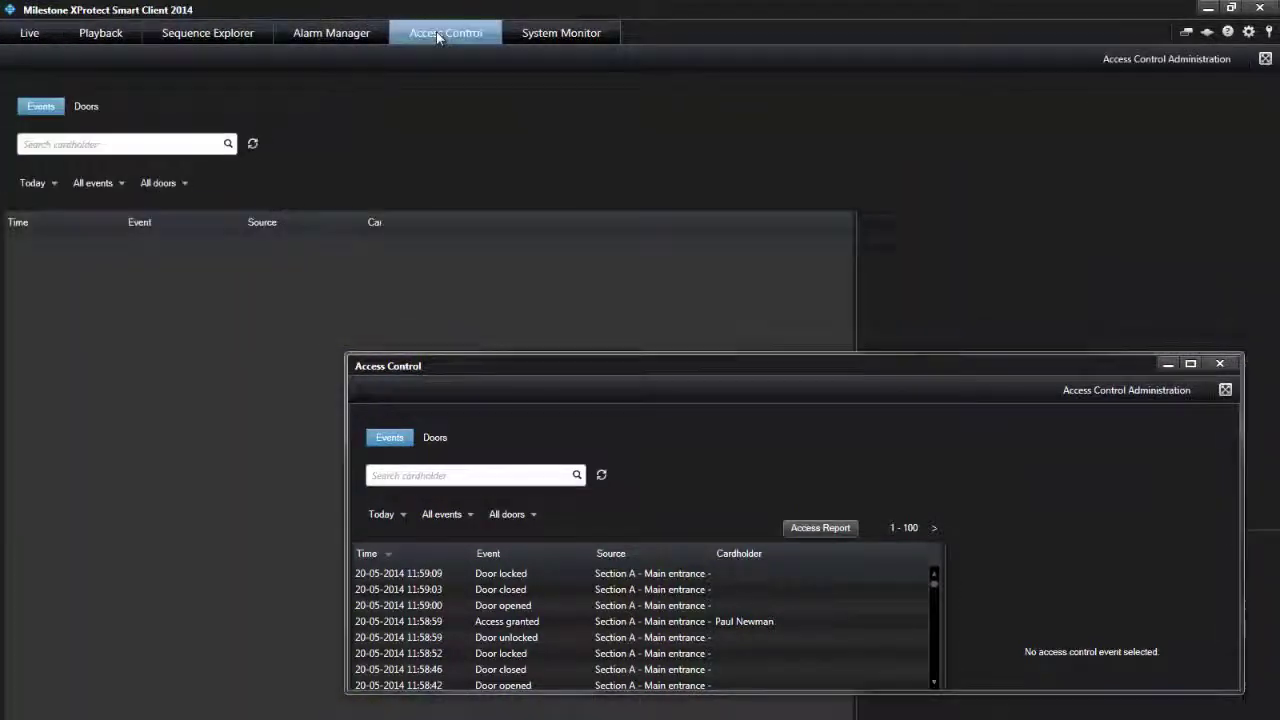
click(1219, 363)
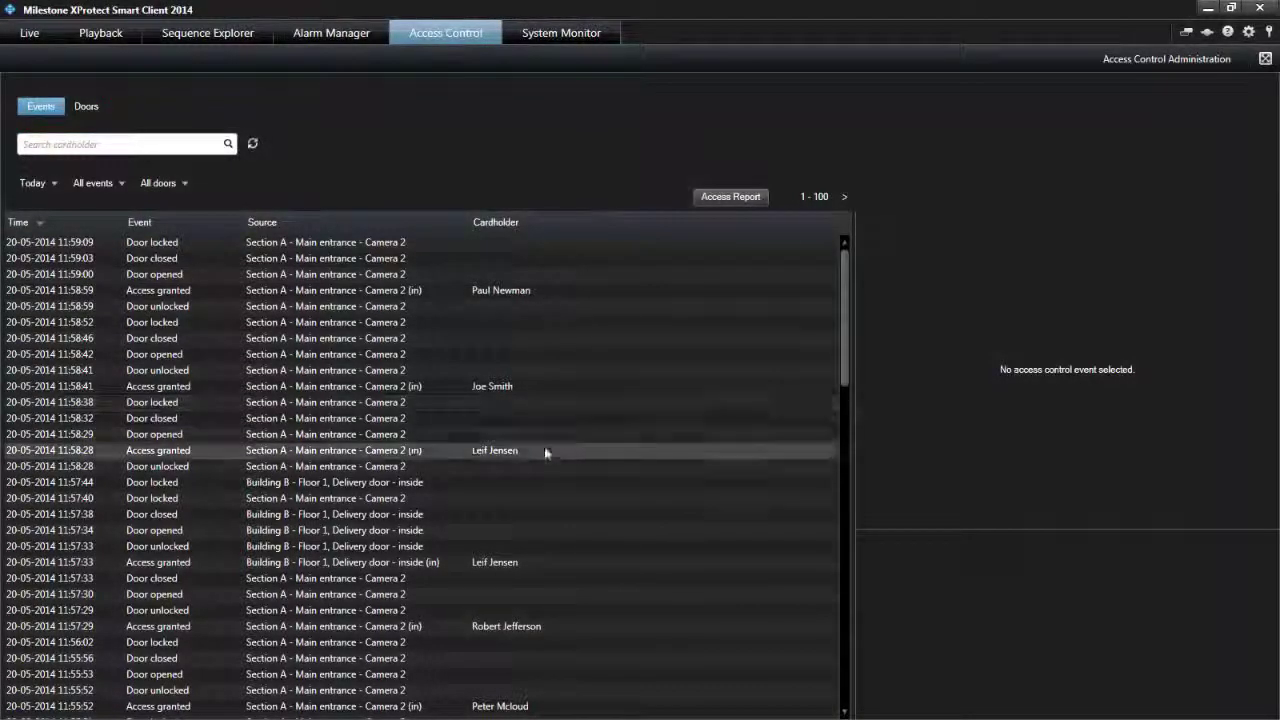
- Open the 11:58:28 access granted event at Section A - Main entrance and review the cardholder details
click(544, 450)
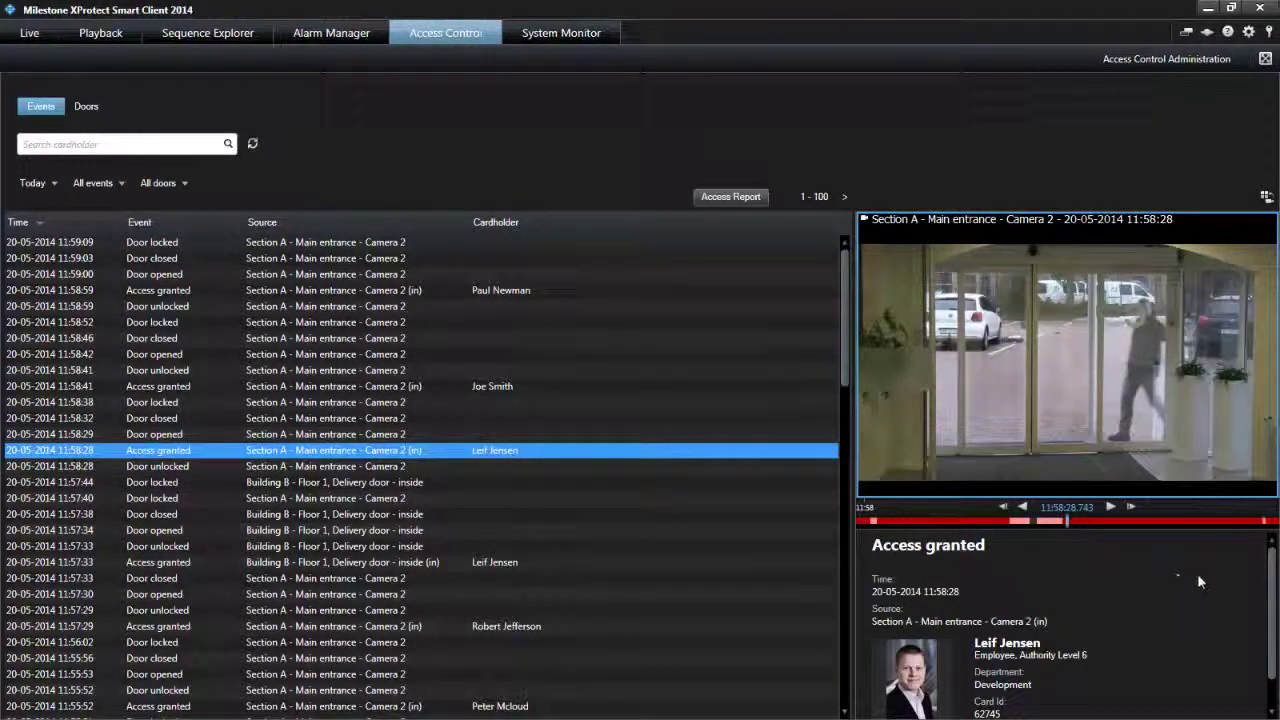
drag(1272, 583, 1276, 627)
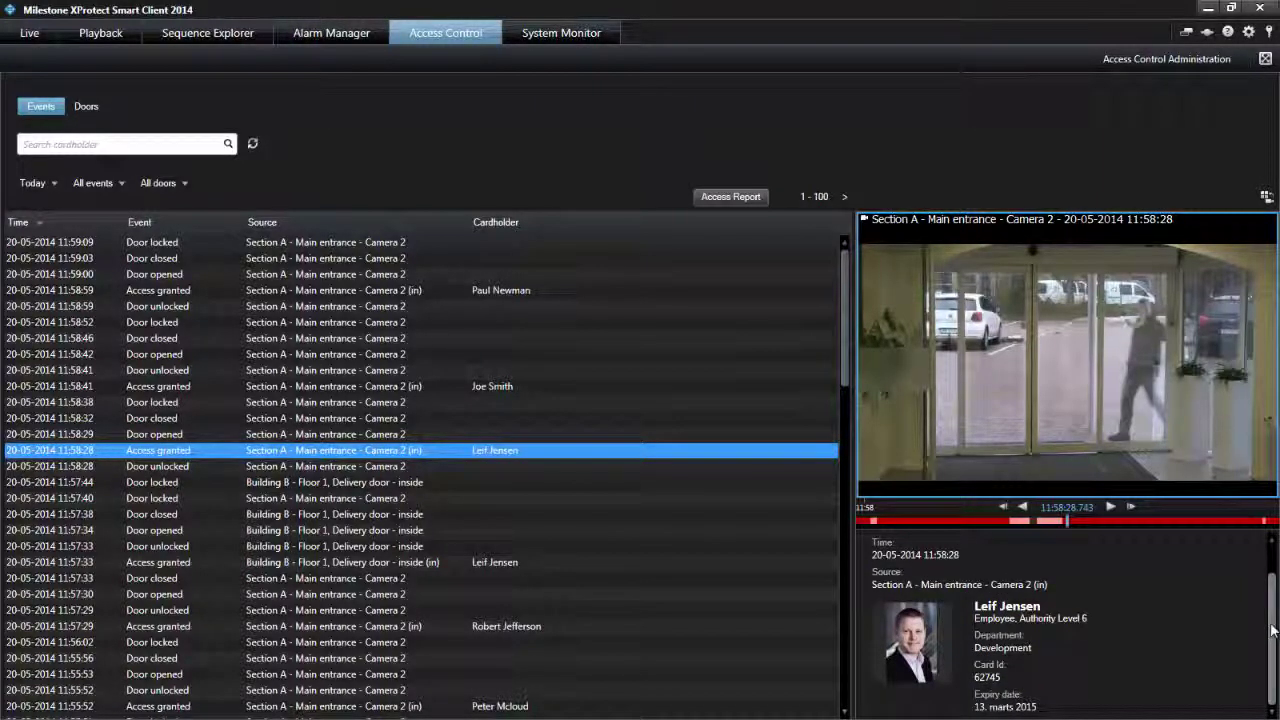
drag(1272, 630, 1265, 557)
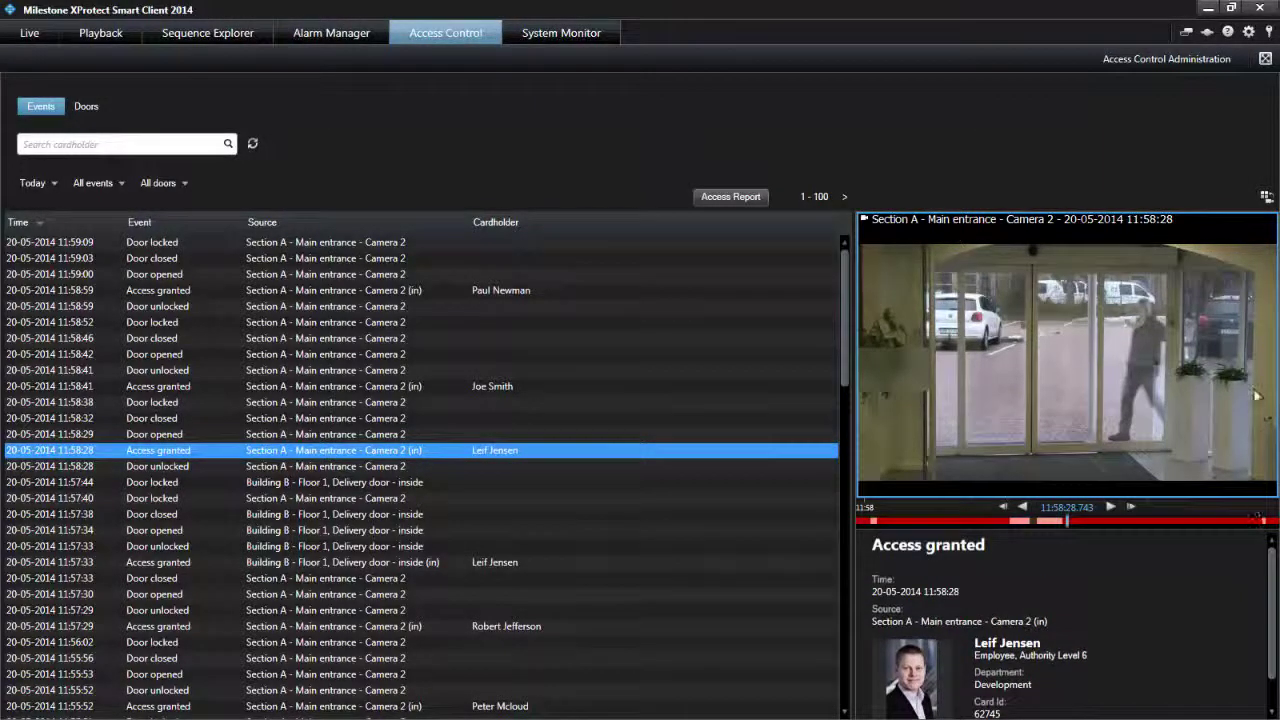
- Open the event's camera footage in a separate playback window and play the recording
click(1266, 197)
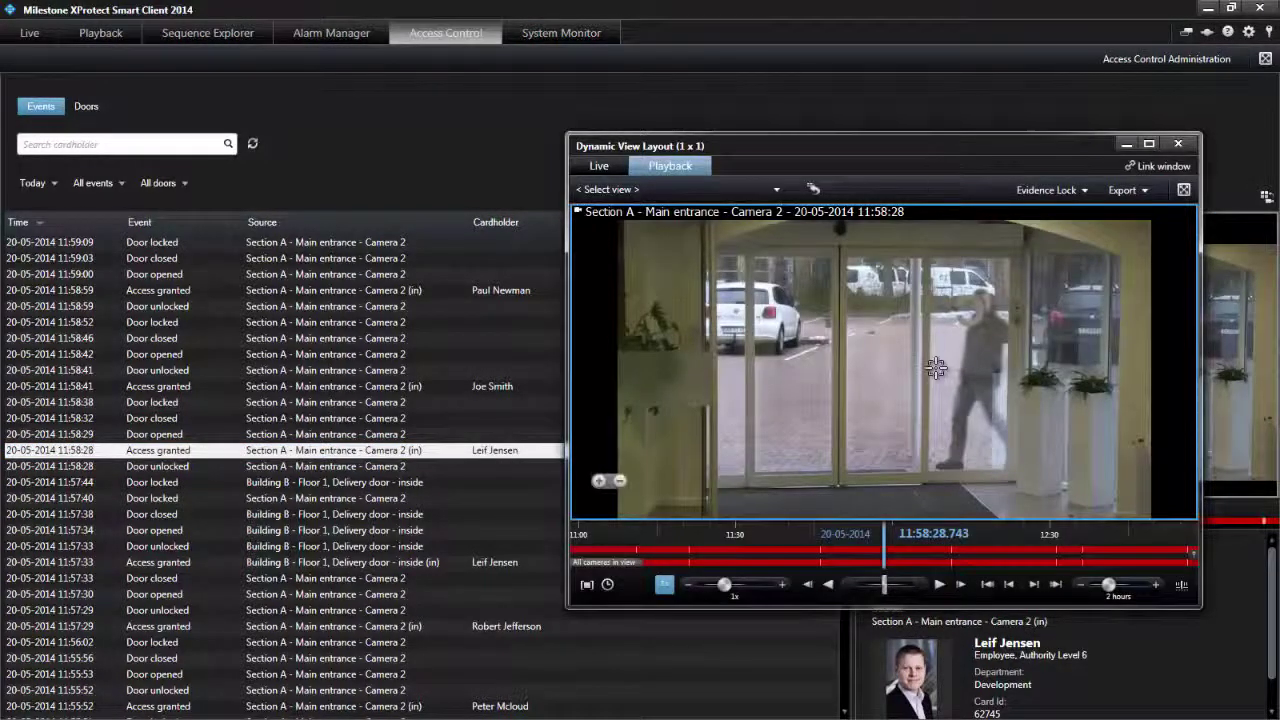
click(937, 581)
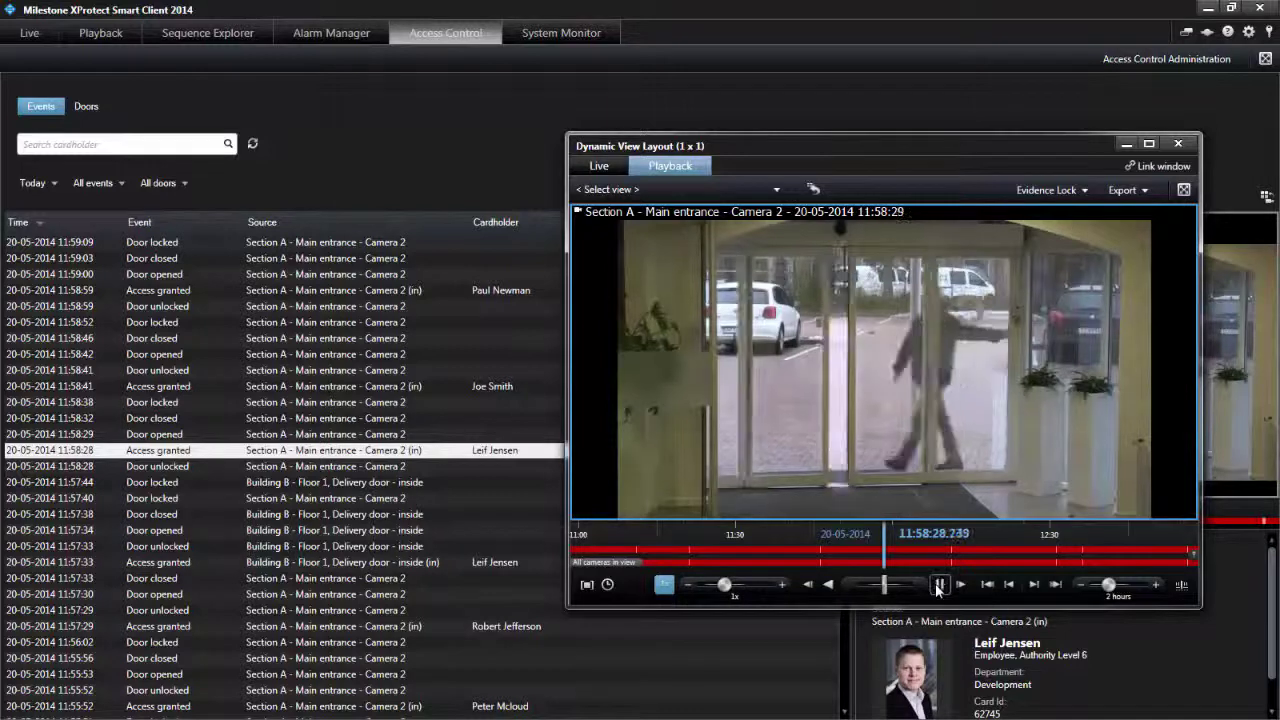
click(937, 585)
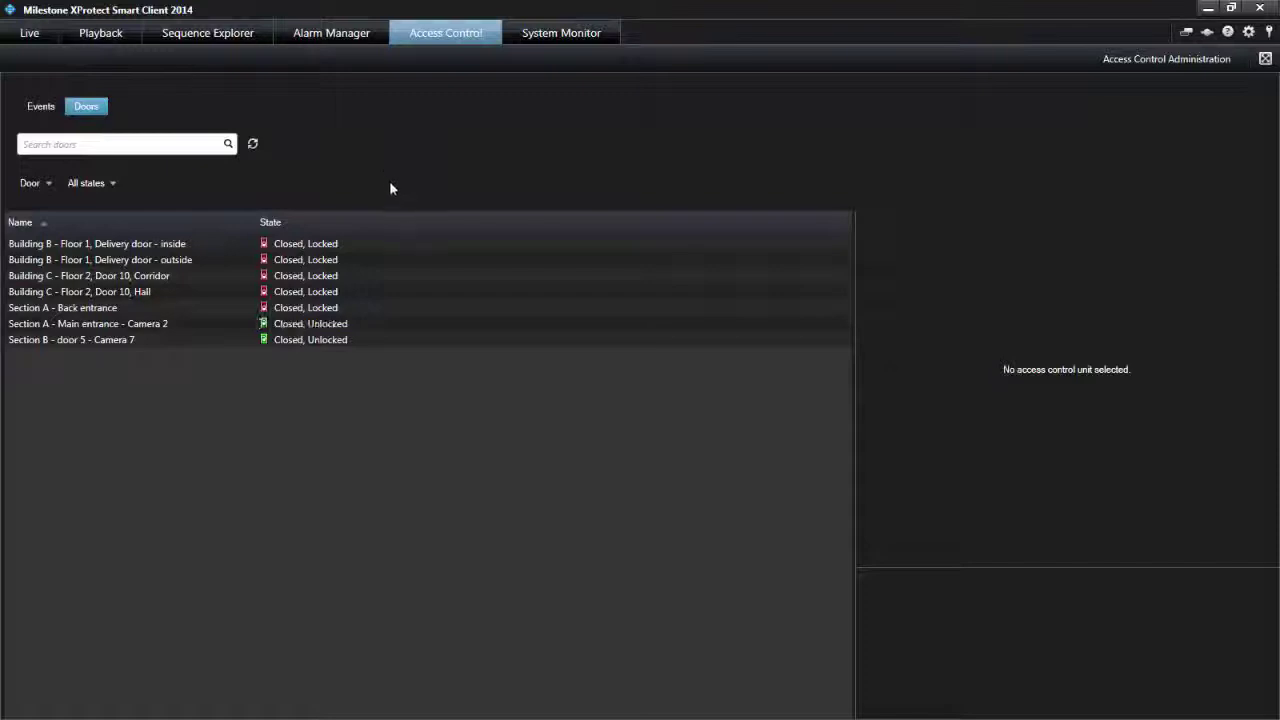
- Select the door Building C - Floor 2, Door 10, Hall and review its camera feeds and door details
click(407, 291)
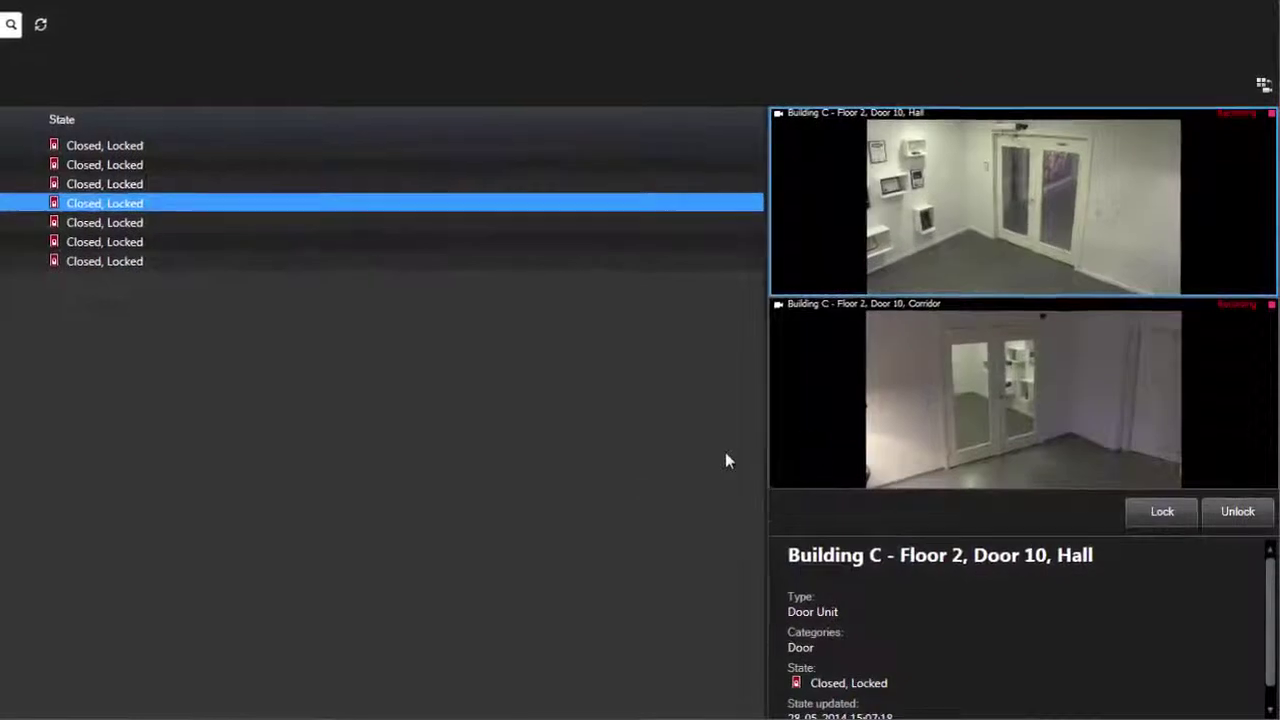
mouse_move(889, 428)
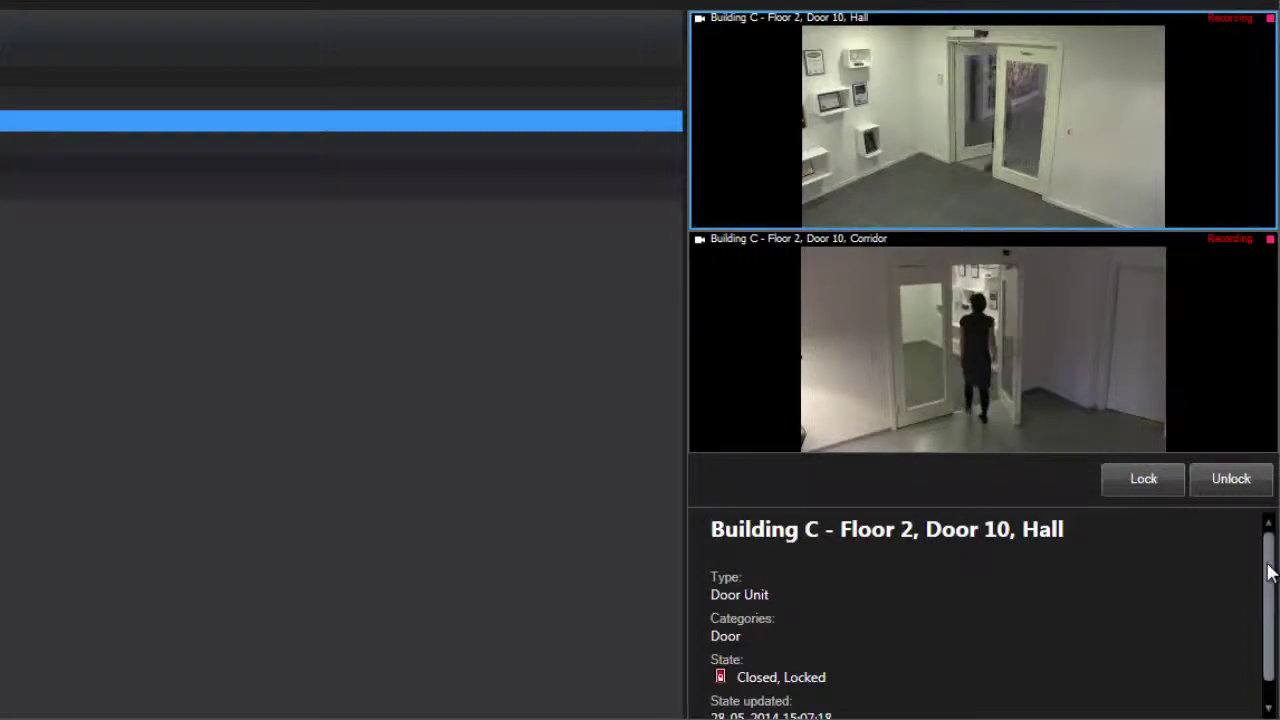
mouse_move(1268, 569)
mouse_down()
mouse_move(1272, 615)
mouse_move(1271, 537)
mouse_move(1266, 558)
mouse_up()
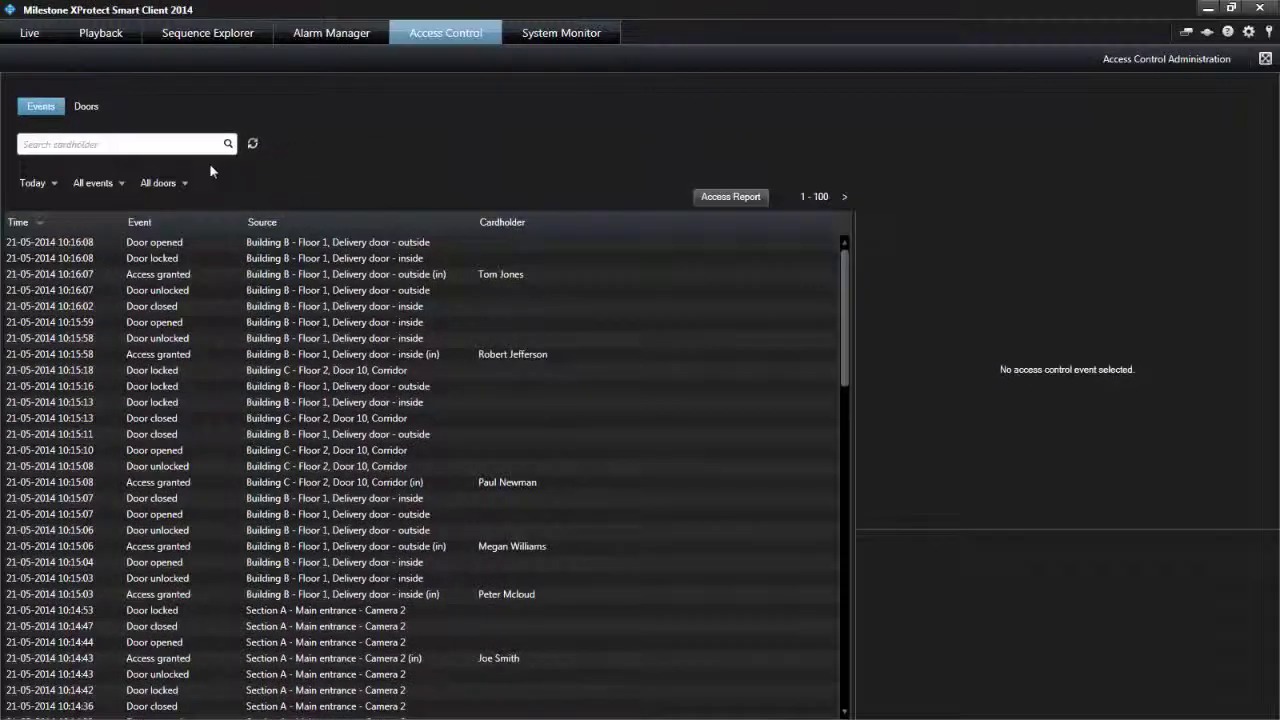
- Set the event list's time filter to Live update
click(53, 189)
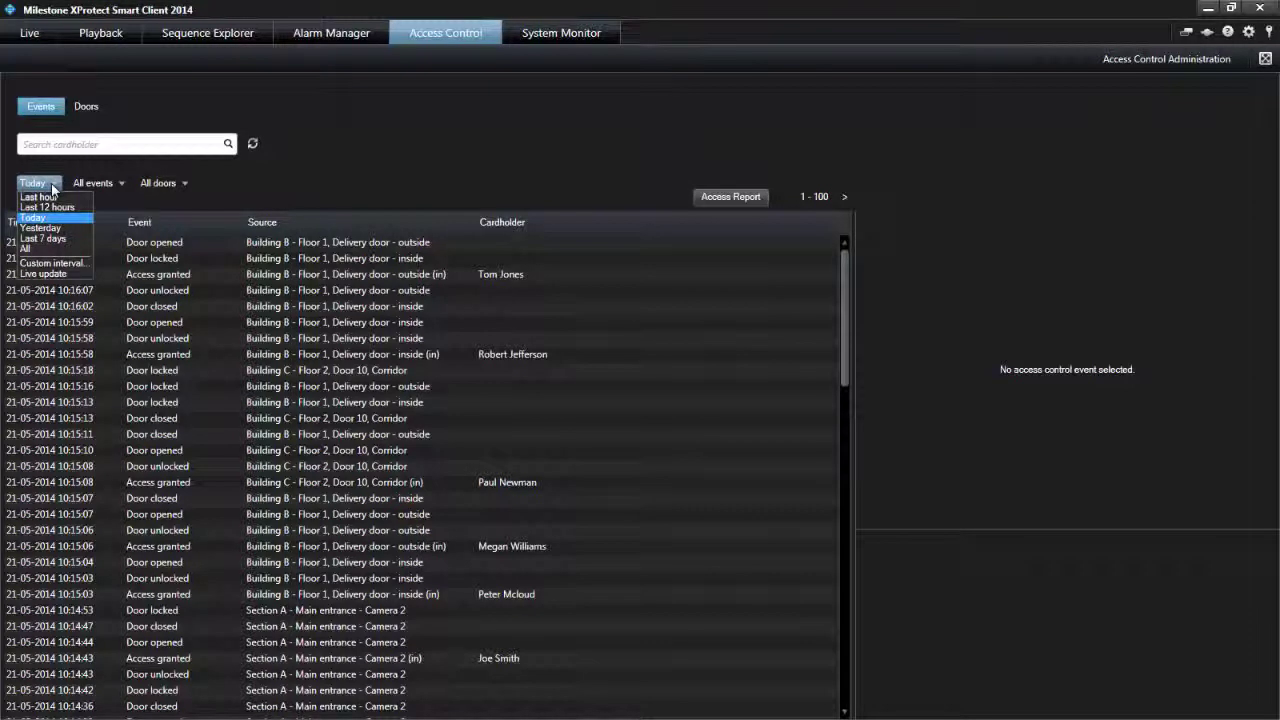
click(47, 264)
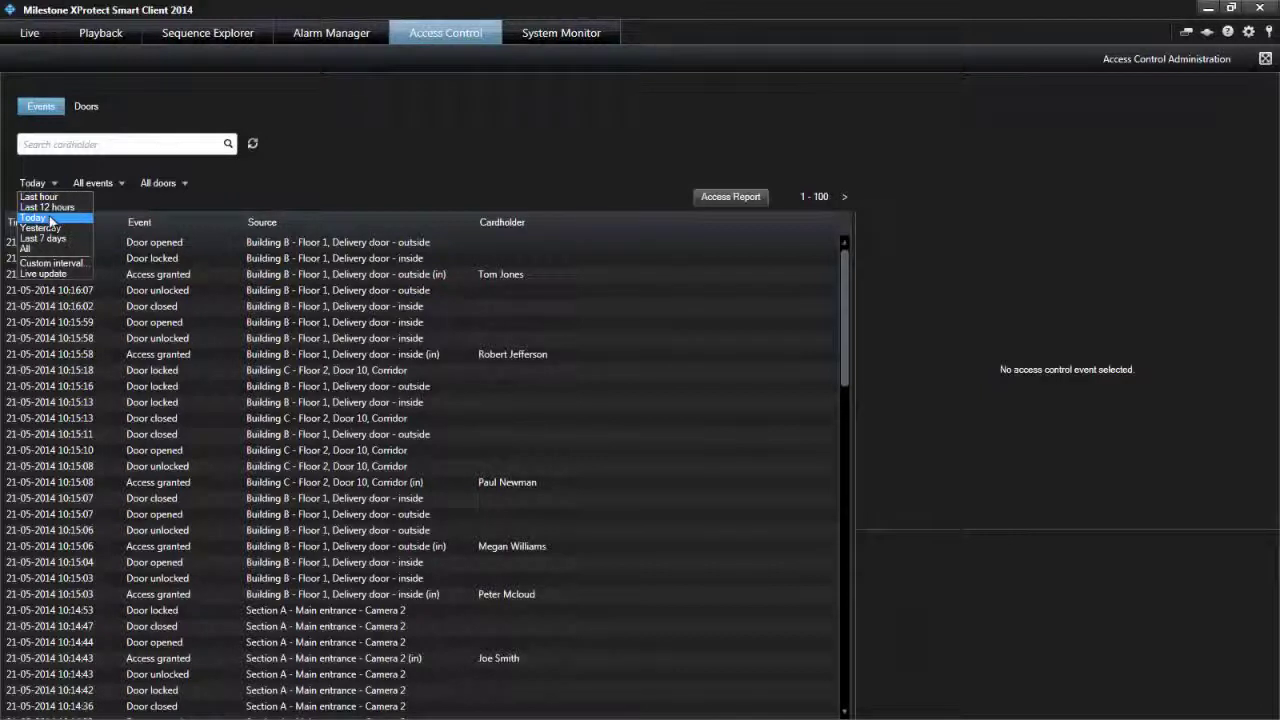
click(47, 274)
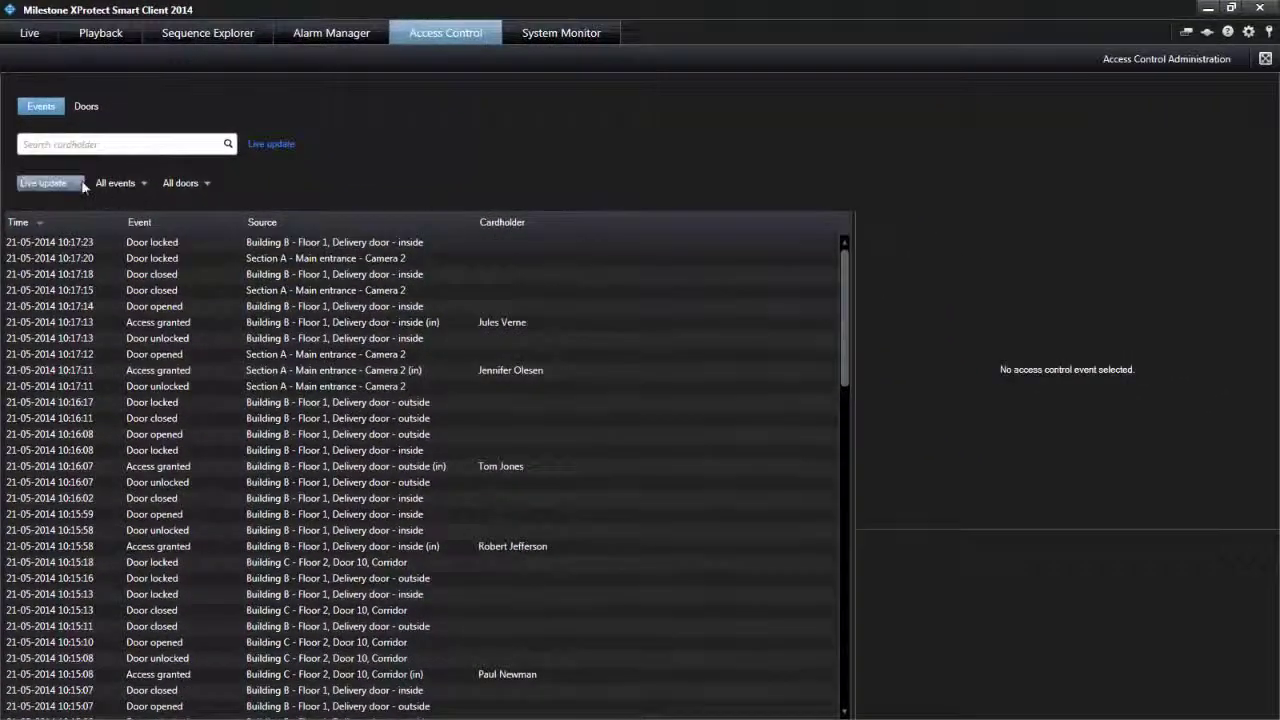
- Set the time filter to Today and filter the events by the source Section A - Main entrance - Camera 2 (in)
click(82, 188)
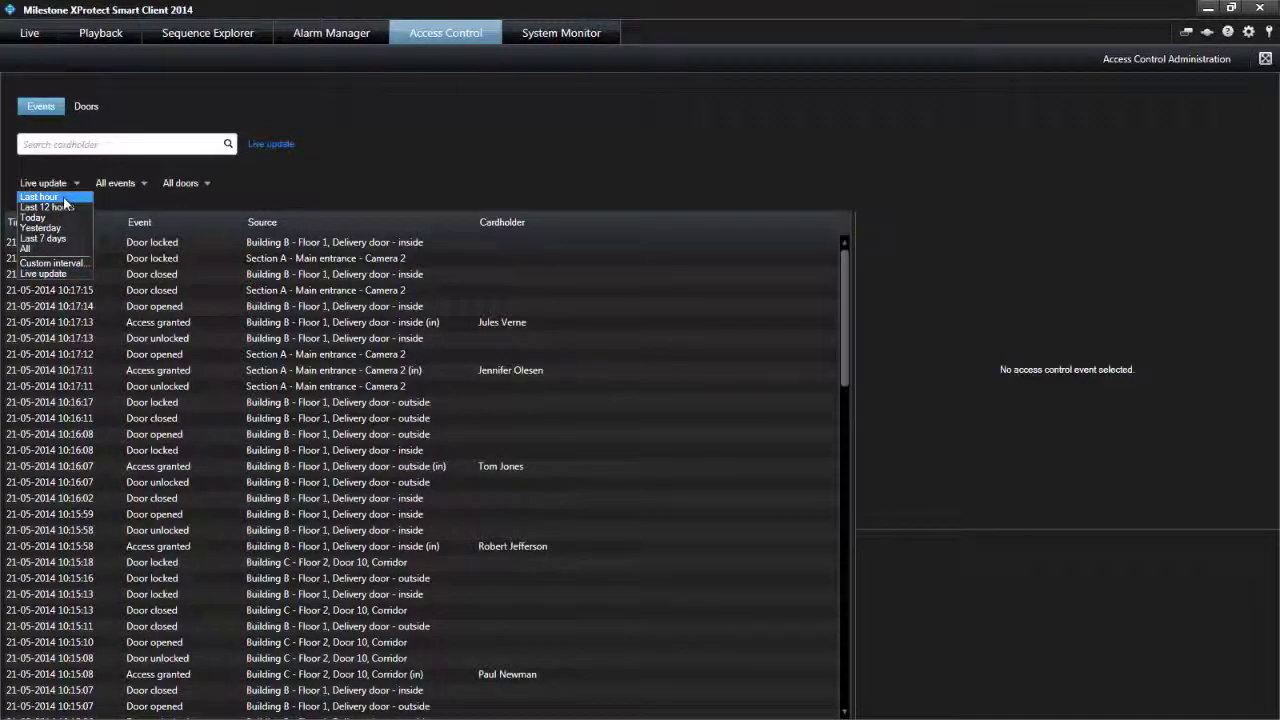
click(54, 217)
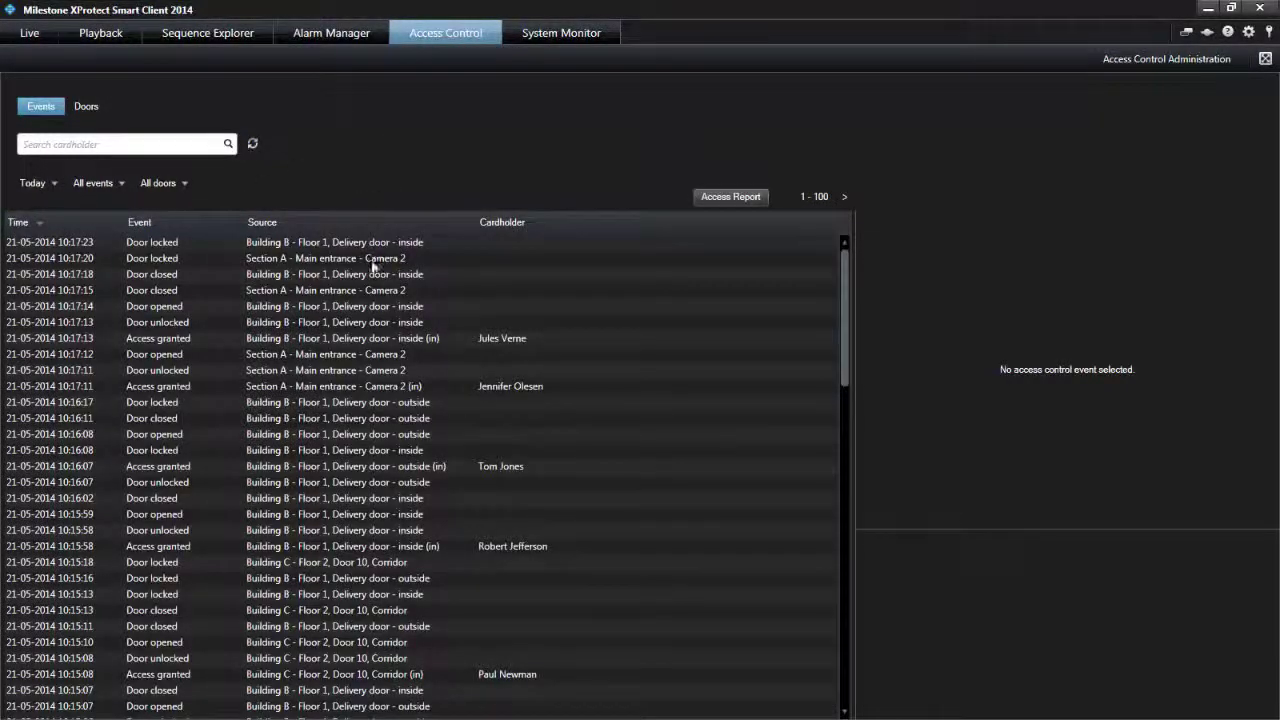
click(268, 390)
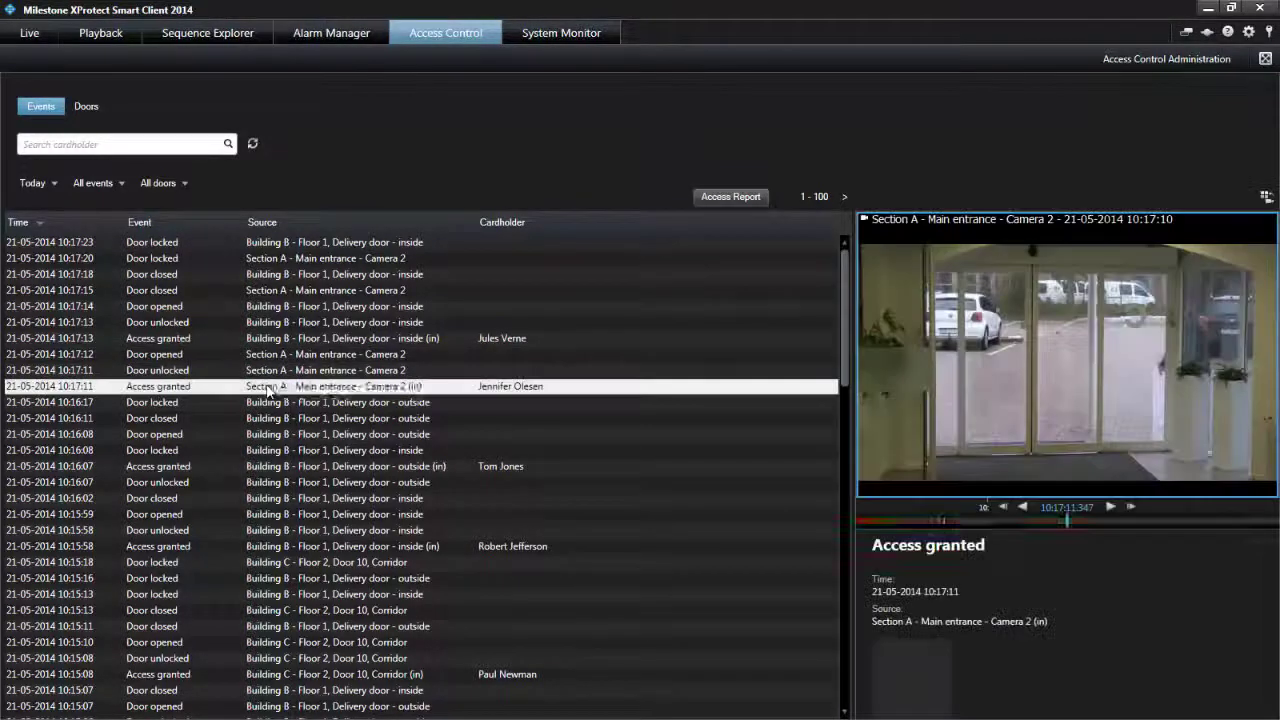
right_click(300, 398)
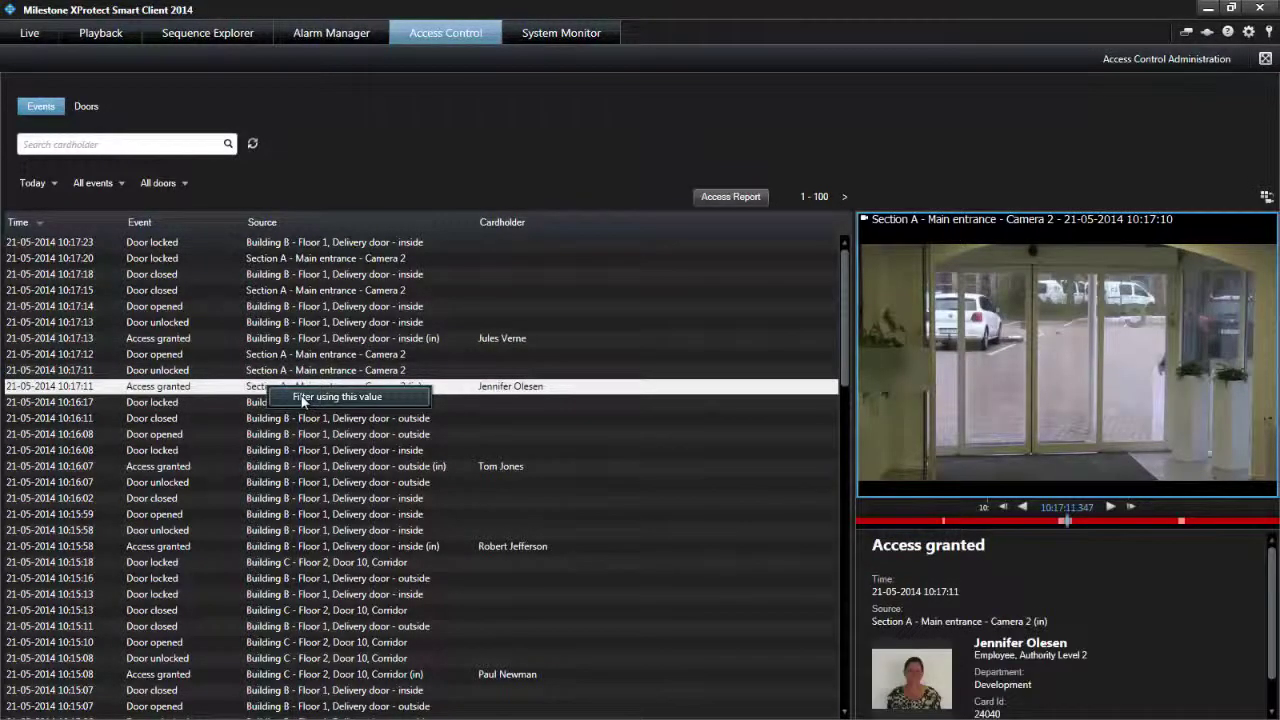
click(302, 398)
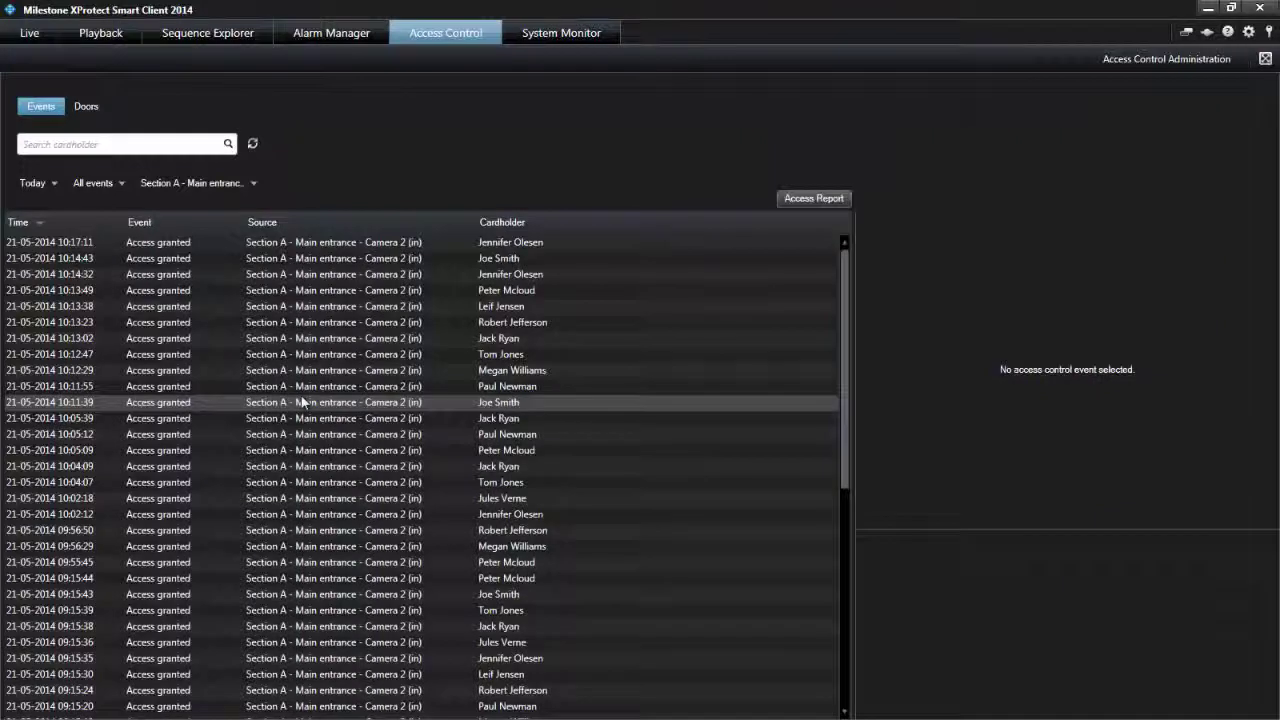
- Filter the main entrance events by the cardholder of the 10:05:12 access granted event
click(497, 441)
right_click(497, 441)
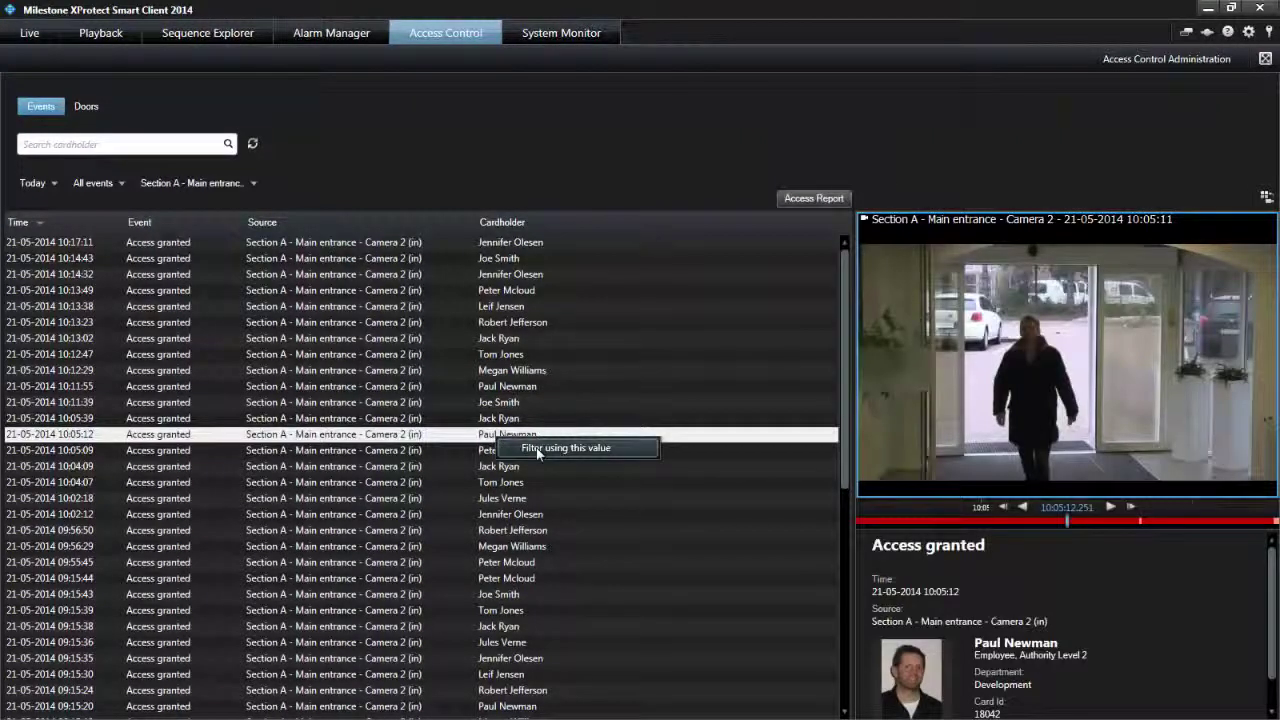
click(536, 449)
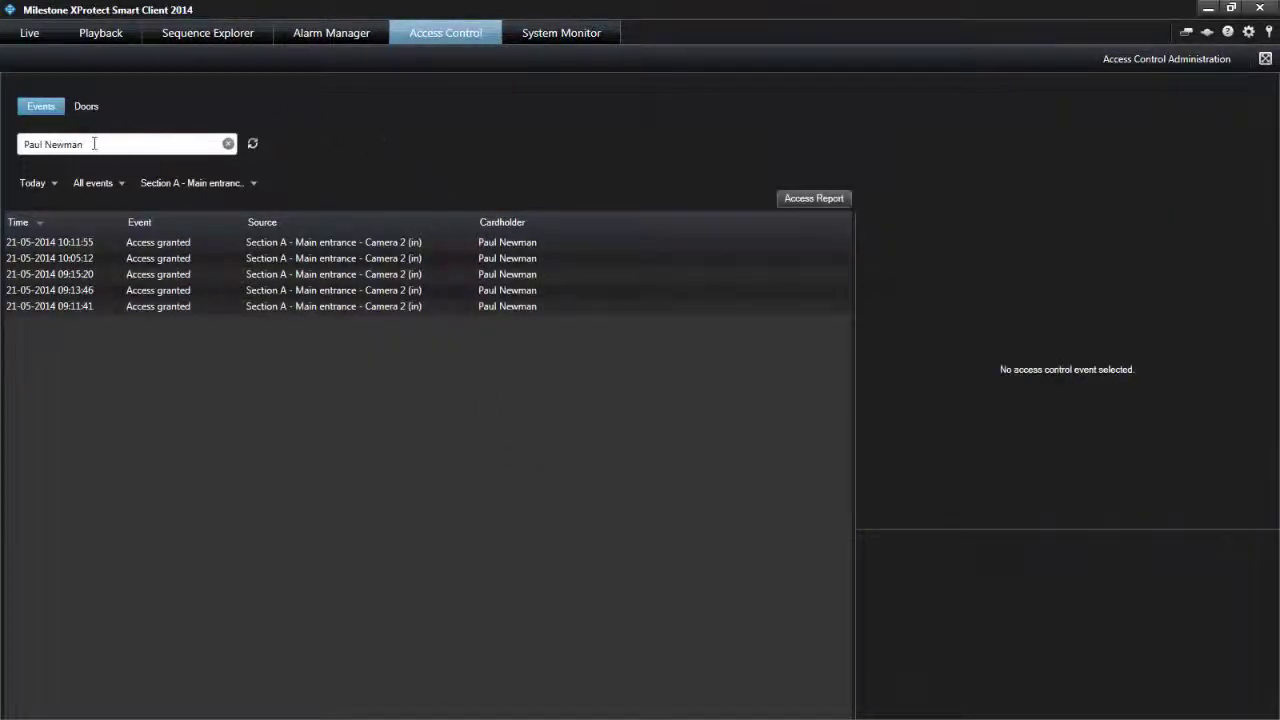
- Clear the cardholder search and set the door filter to All doors
drag(95, 144, 24, 145)
key(BackSpace)
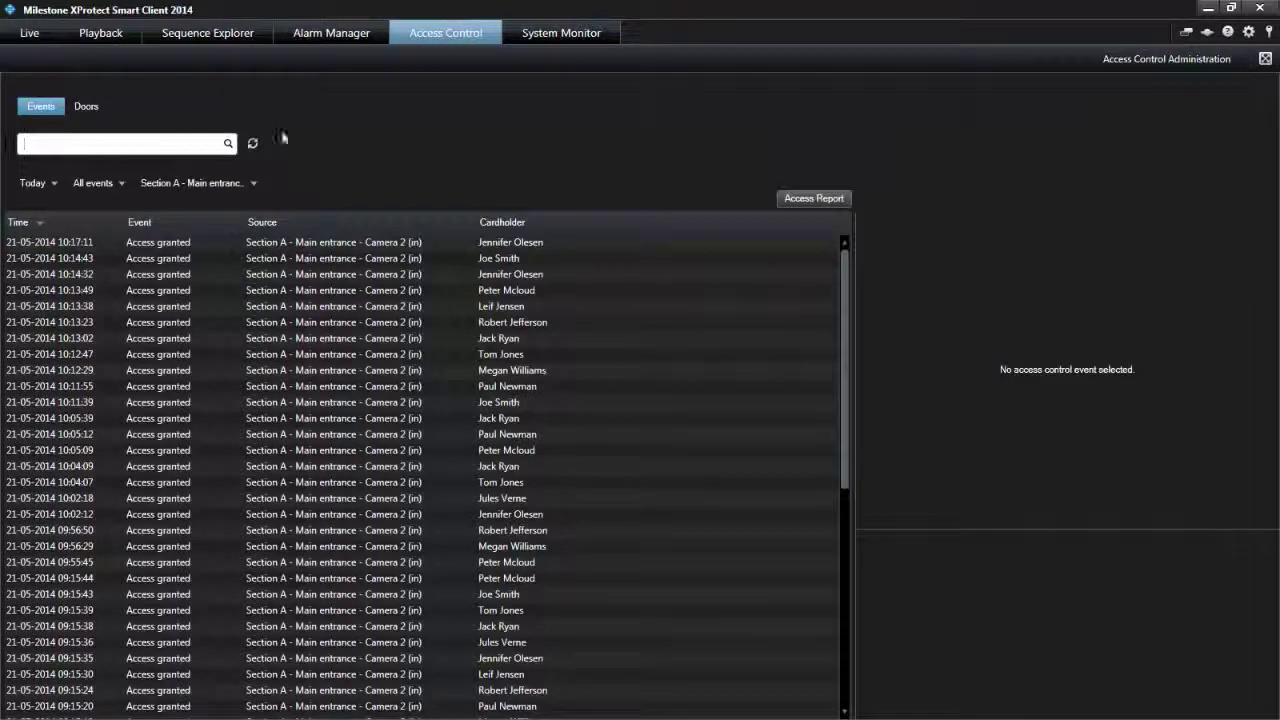
click(197, 183)
click(176, 203)
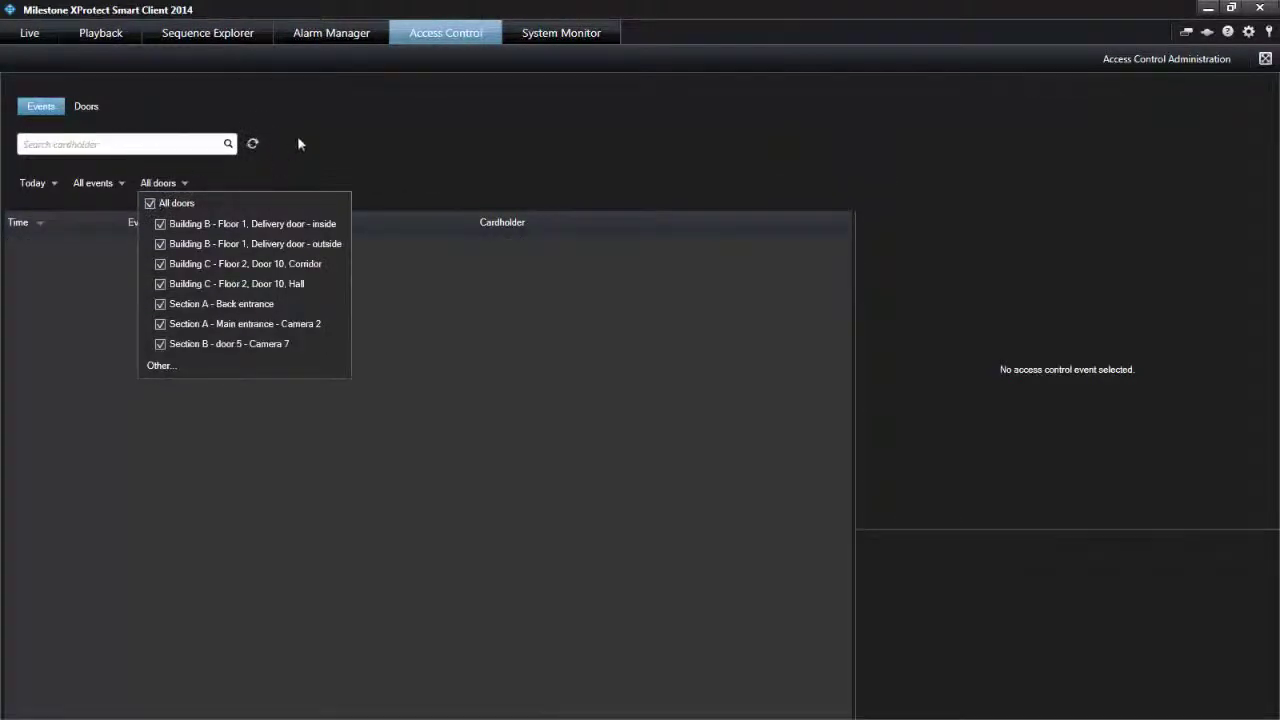
click(319, 127)
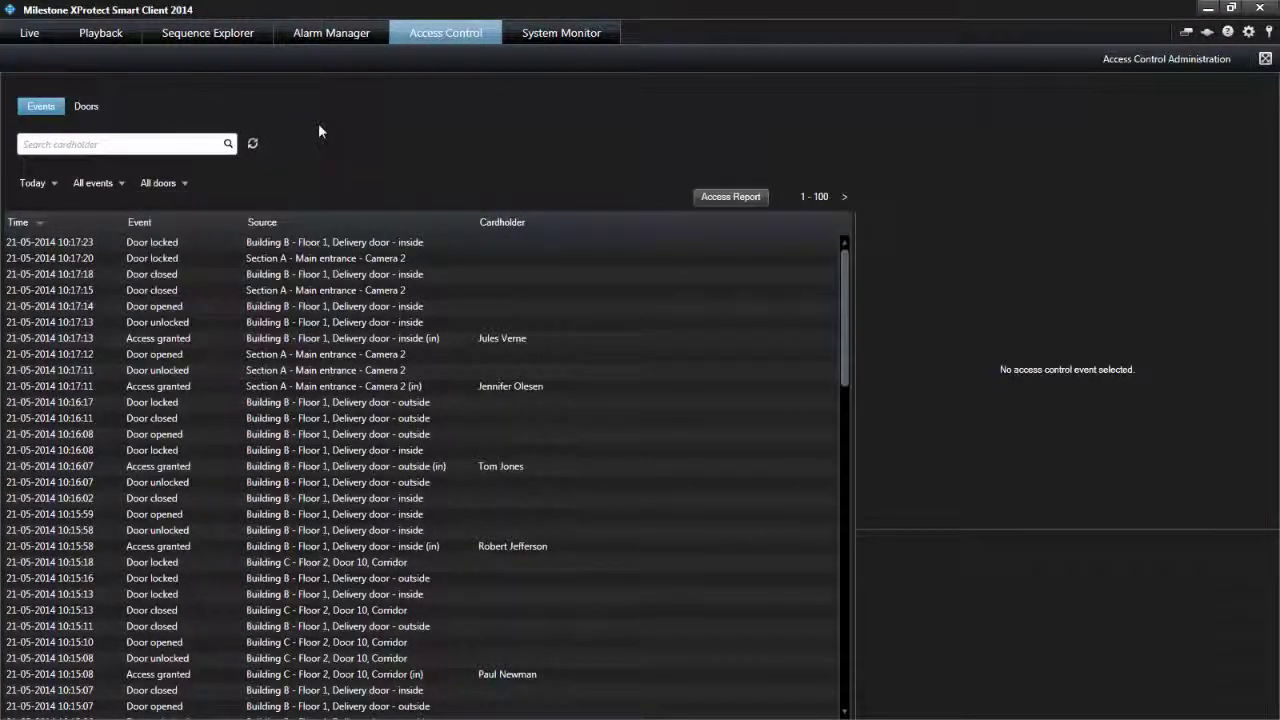
- Search the event list for a cardholder by first name and clear the search again
click(58, 144)
text(Robert)
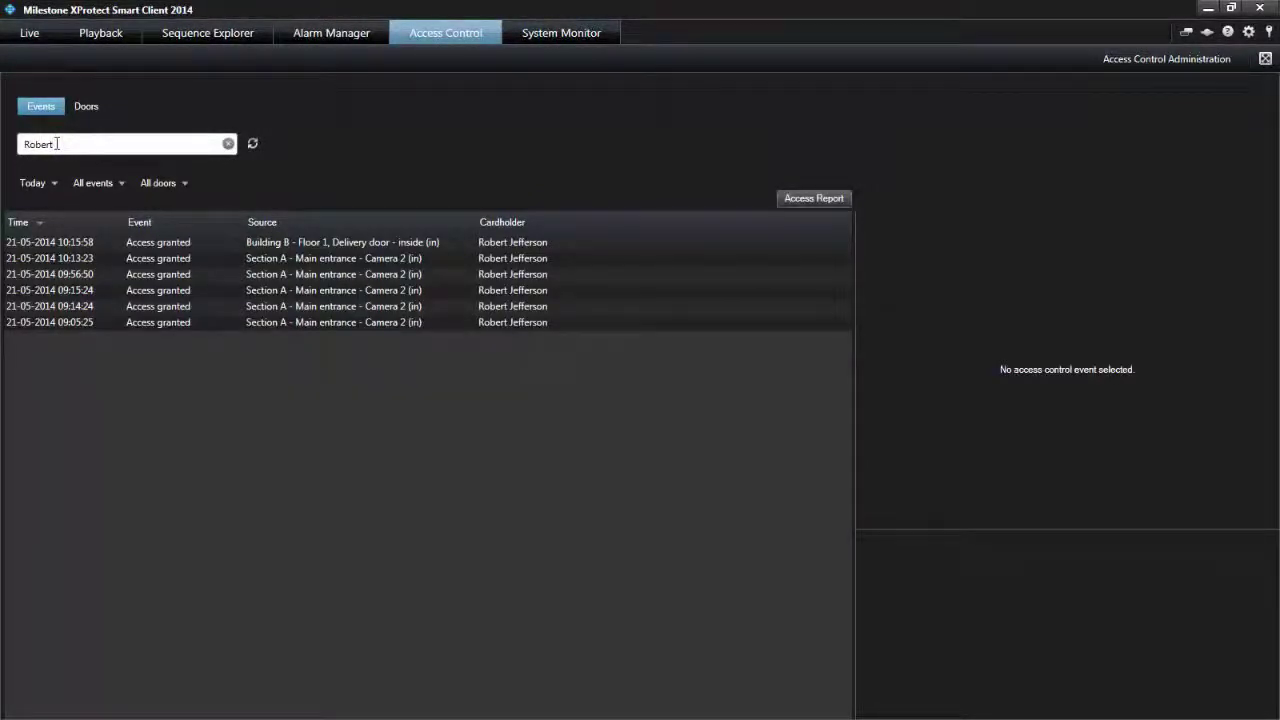
key(BackSpace)
key(BackSpace)
key(BackSpace)
key(BackSpace)
key(BackSpace)
key(BackSpace)
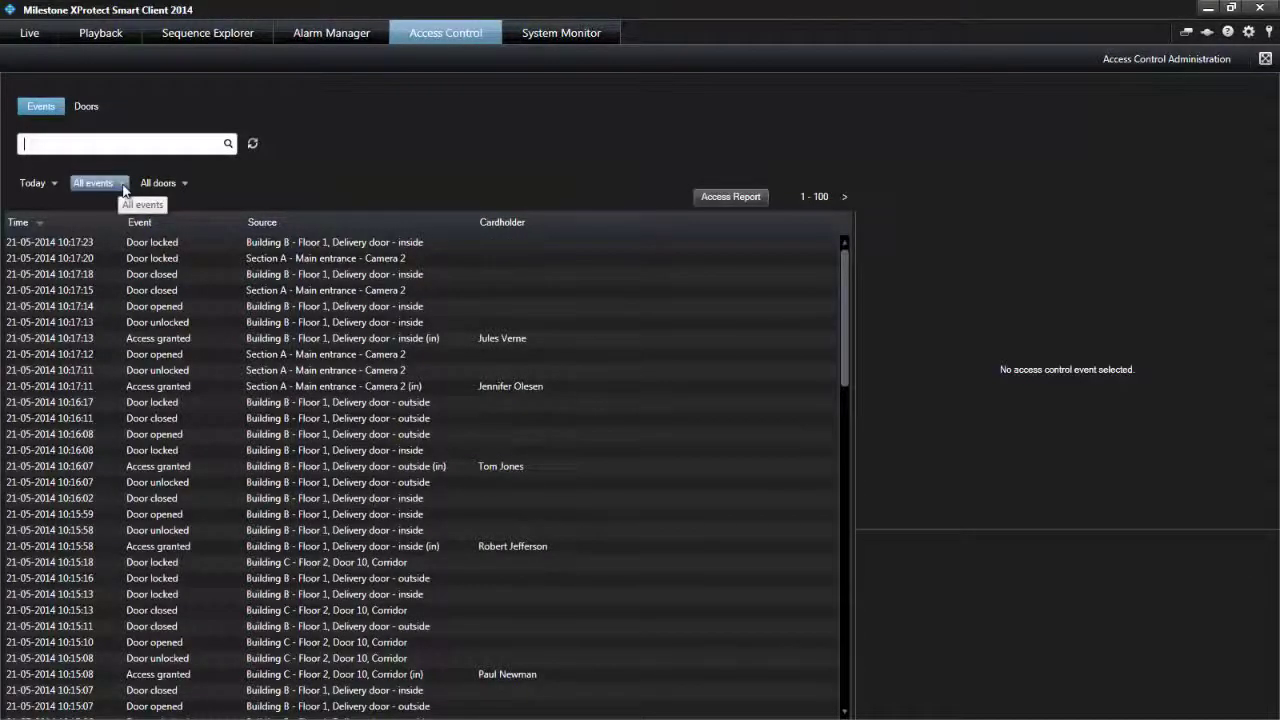
- Review the available event categories in the event filter and refresh the event list
click(124, 187)
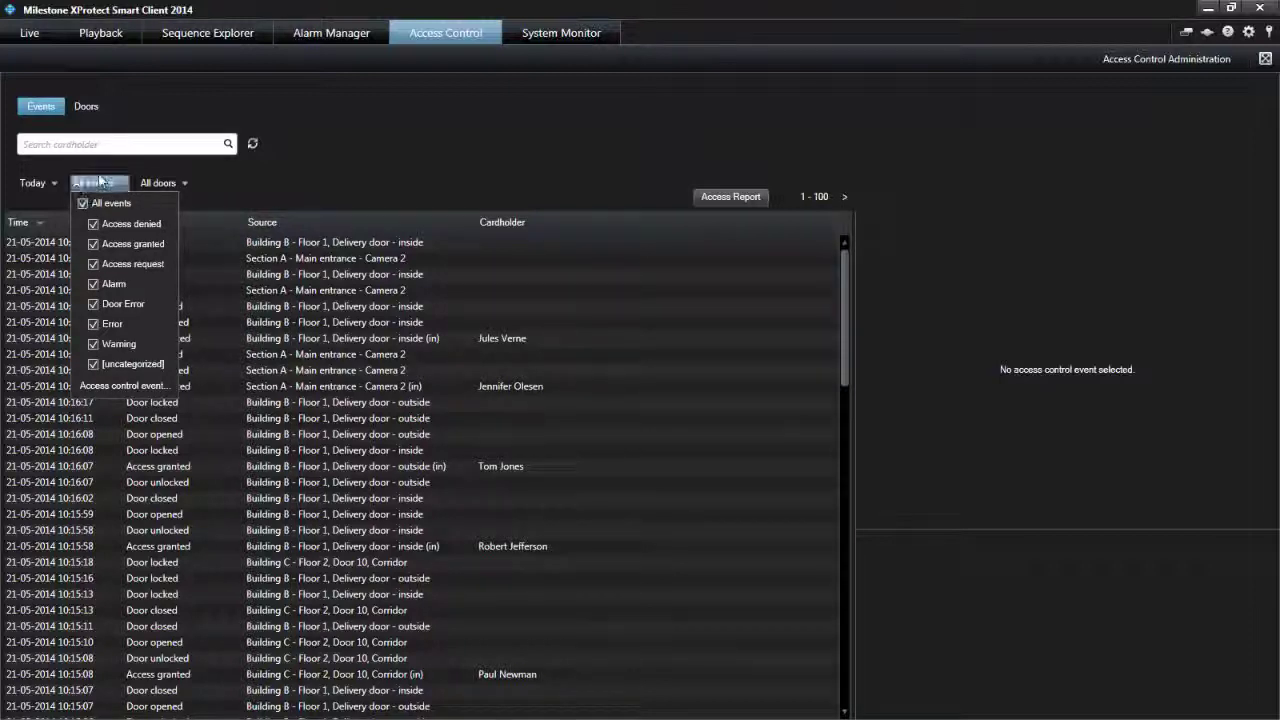
click(350, 167)
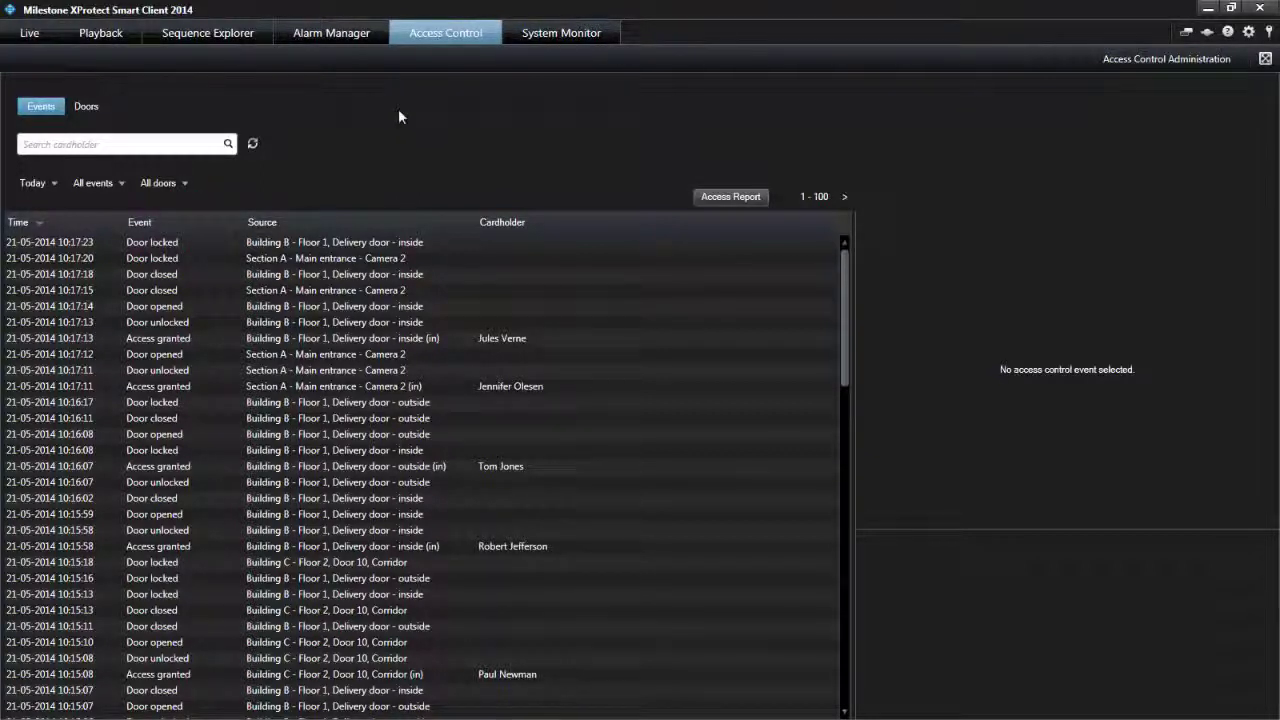
click(254, 146)
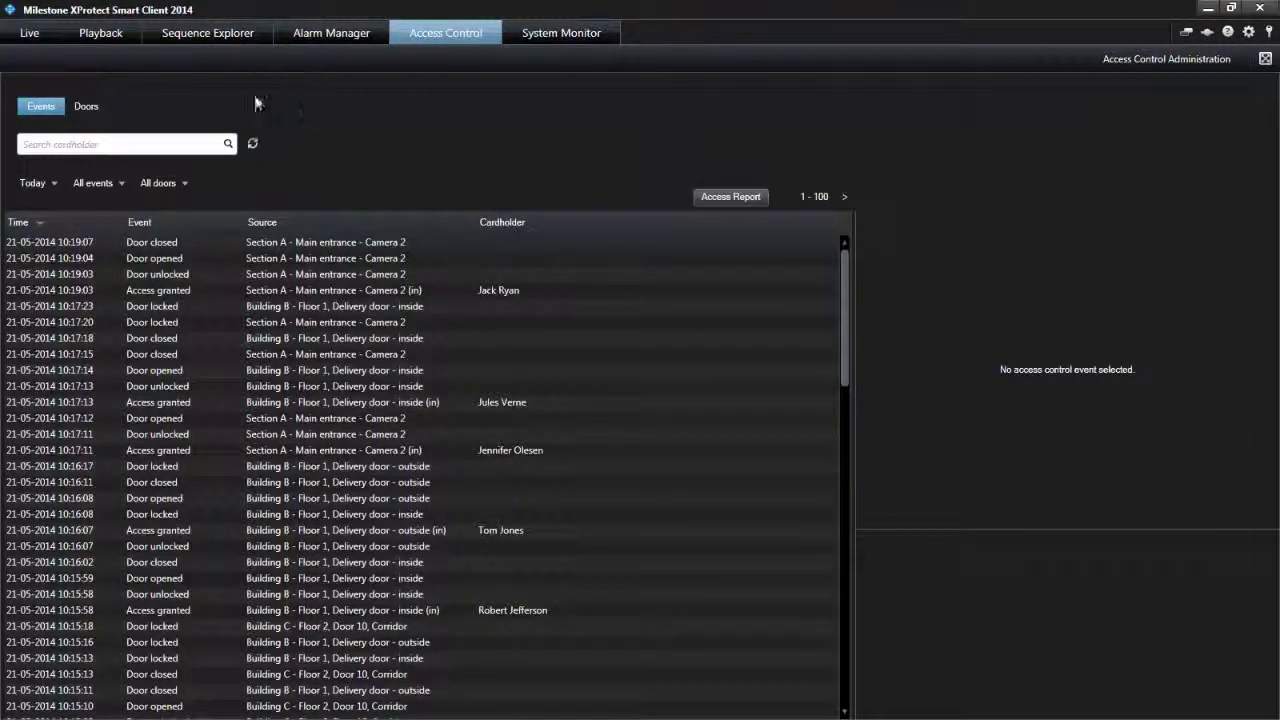
- Show the doors list and widen its Name column so the full door names fit
click(87, 106)
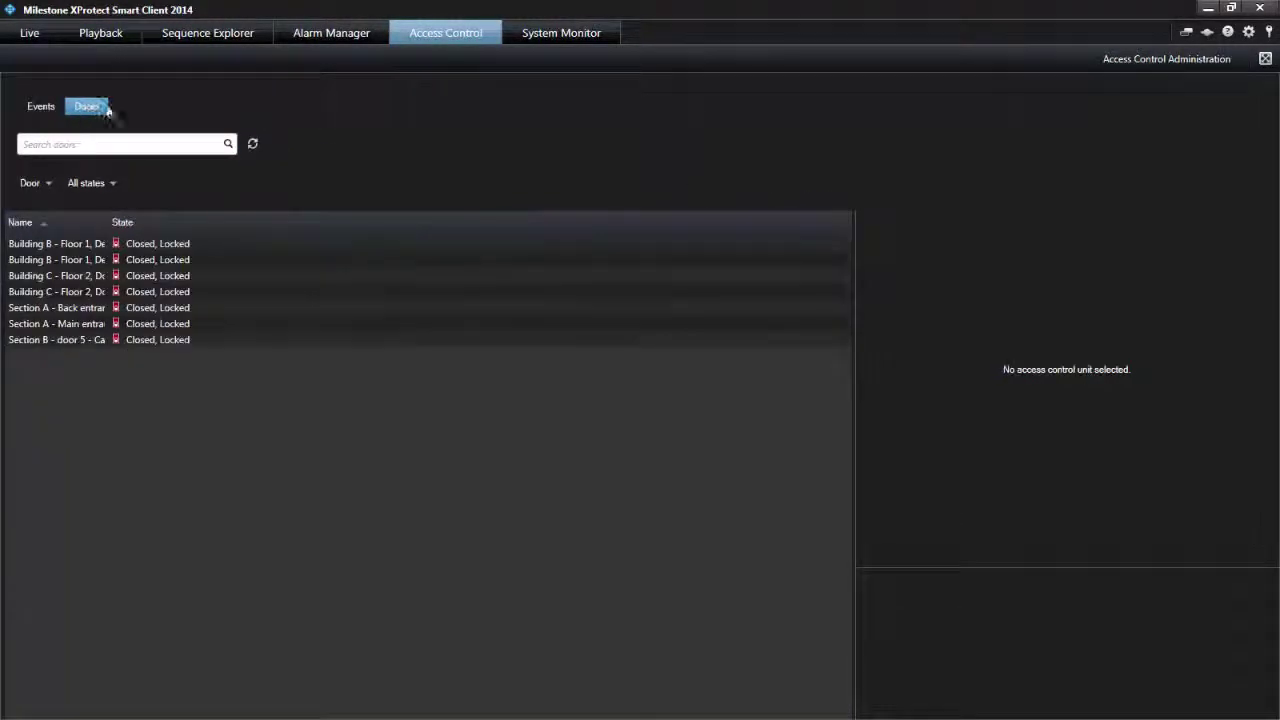
drag(104, 221, 268, 221)
- Set the doors list's type filter to All types
click(45, 184)
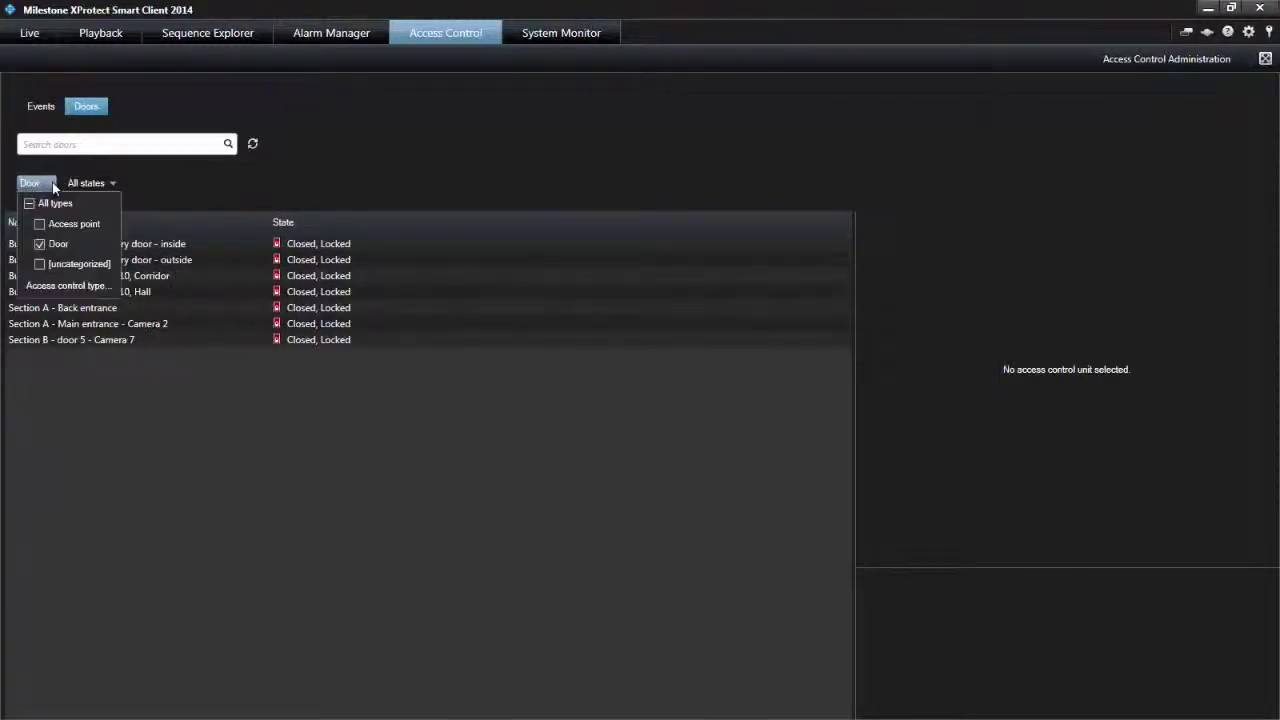
click(29, 203)
click(29, 203)
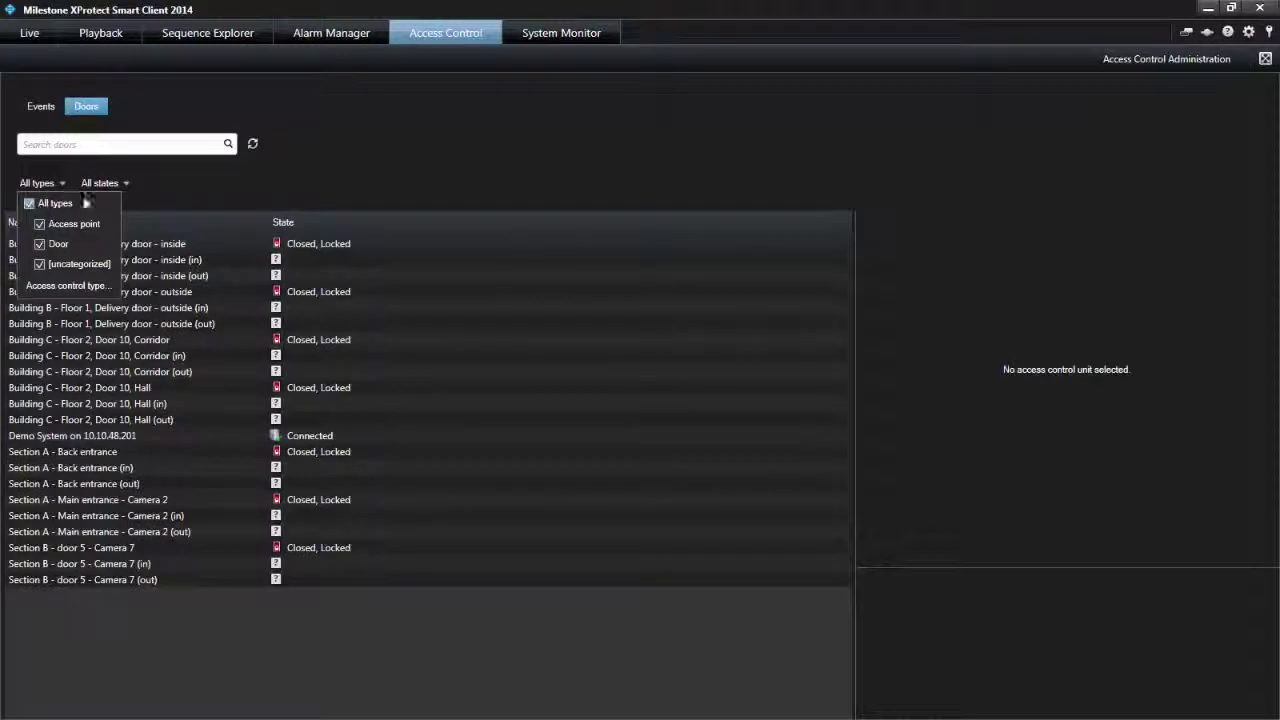
click(372, 183)
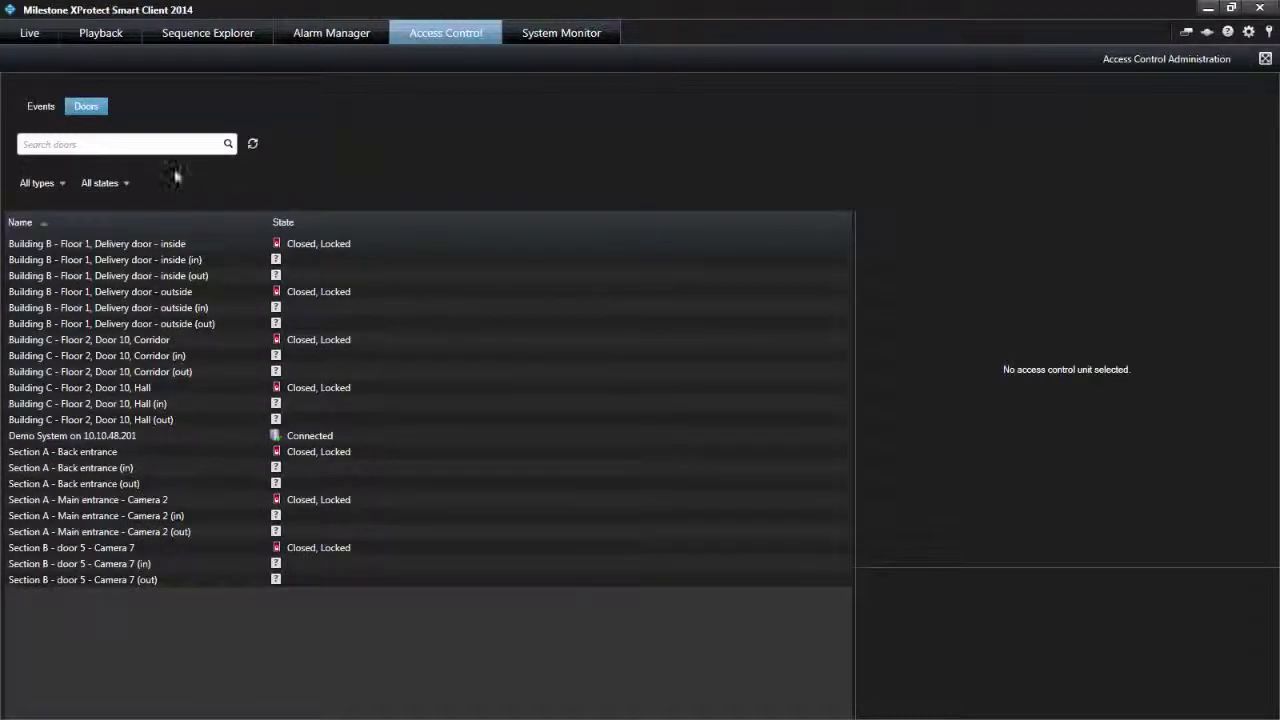
- Restrict the doors list's type filter to Door only
click(64, 188)
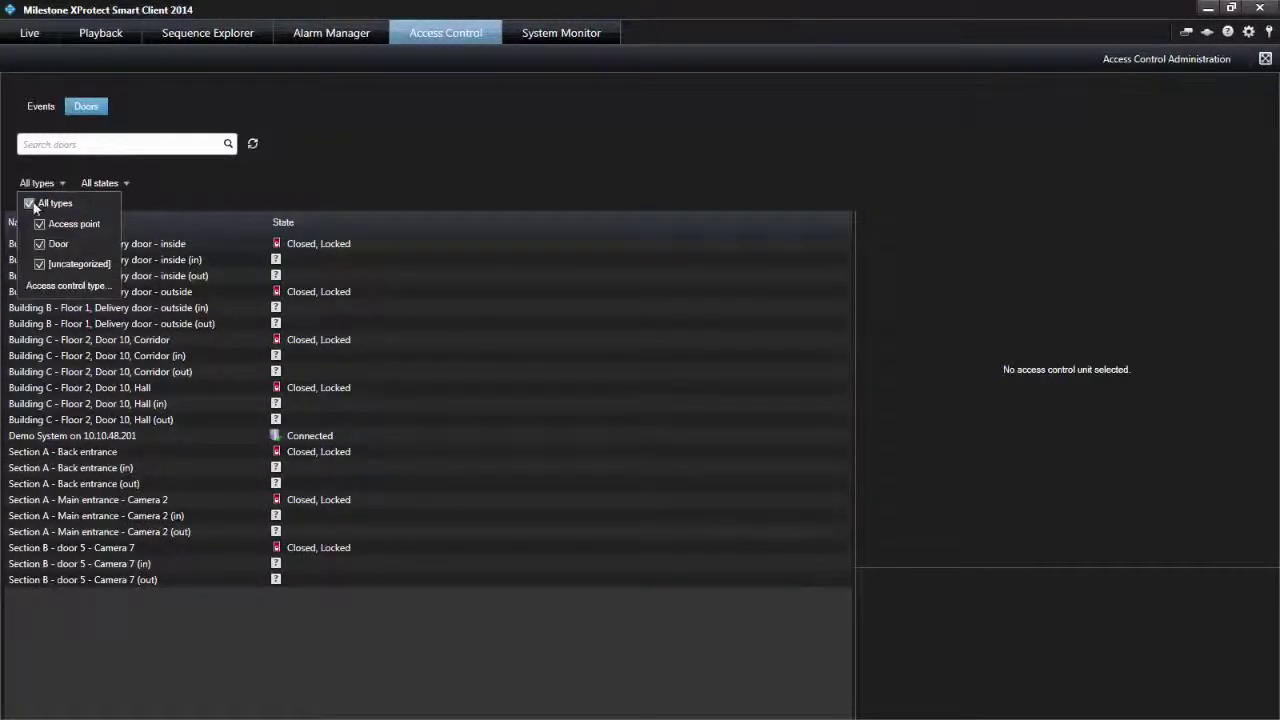
click(29, 203)
click(40, 244)
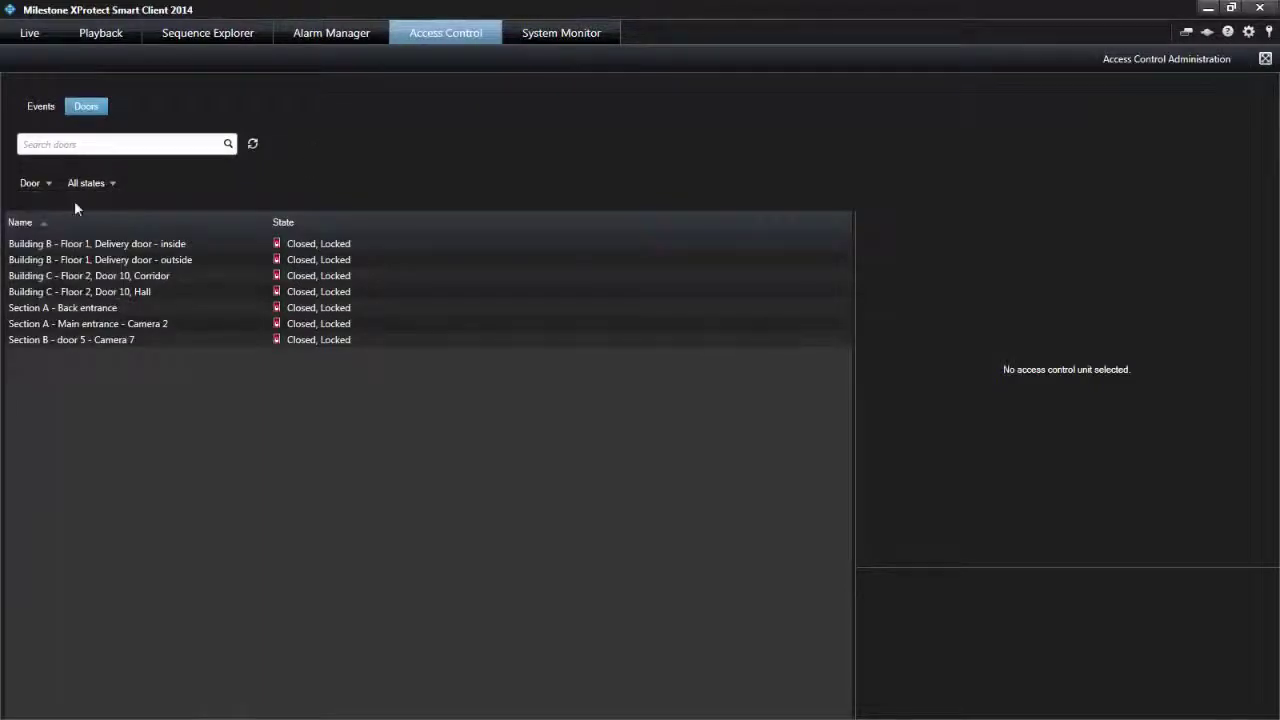
- Deselect every state in the doors list's state filter and select All states again
click(117, 195)
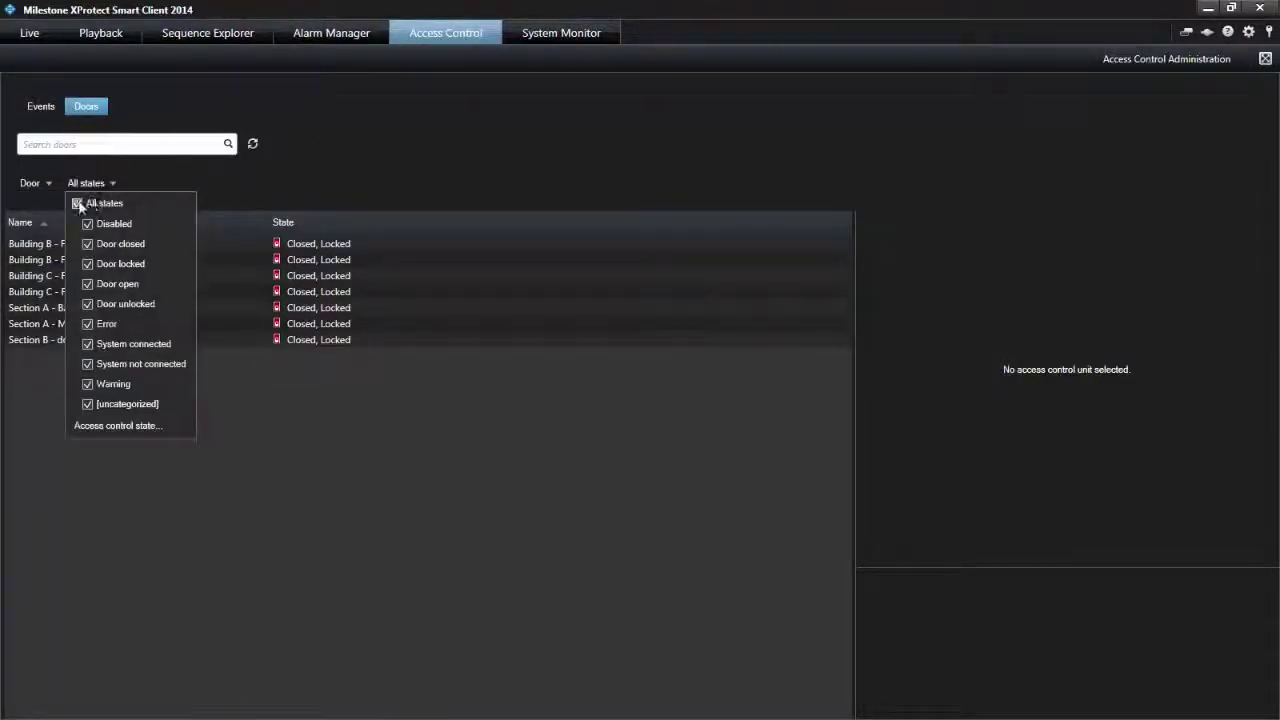
click(78, 204)
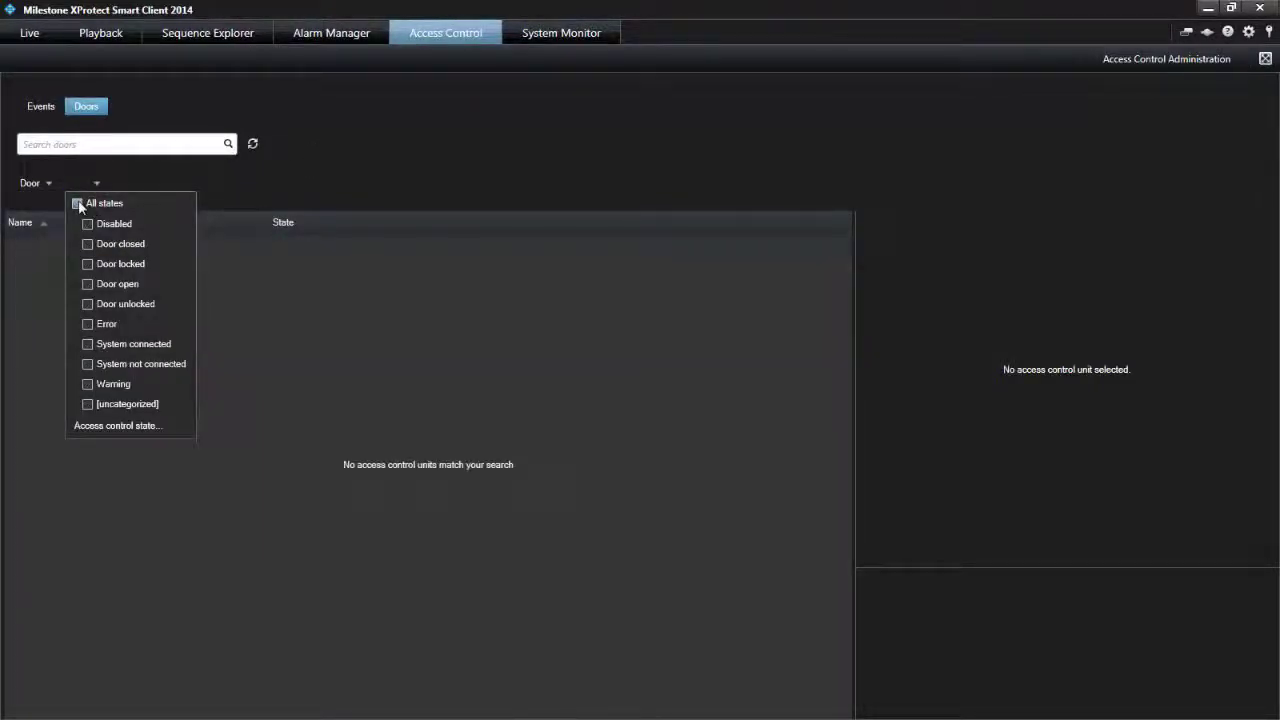
click(78, 204)
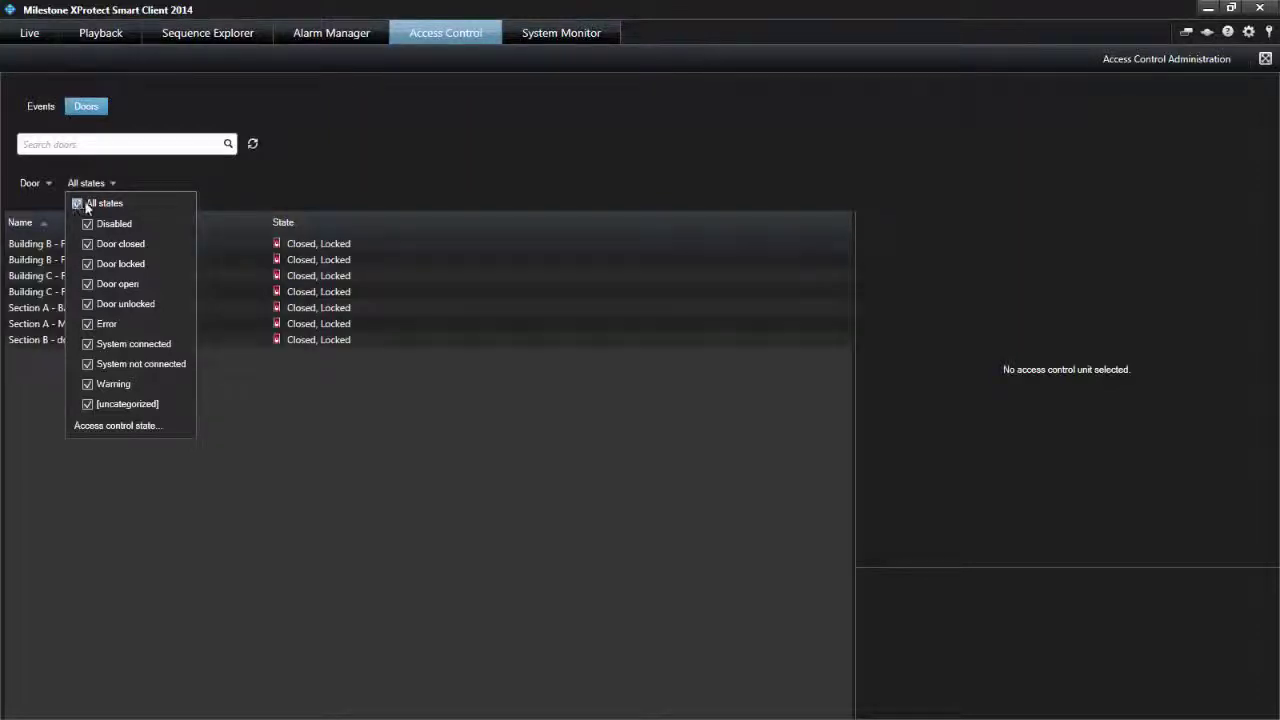
click(370, 168)
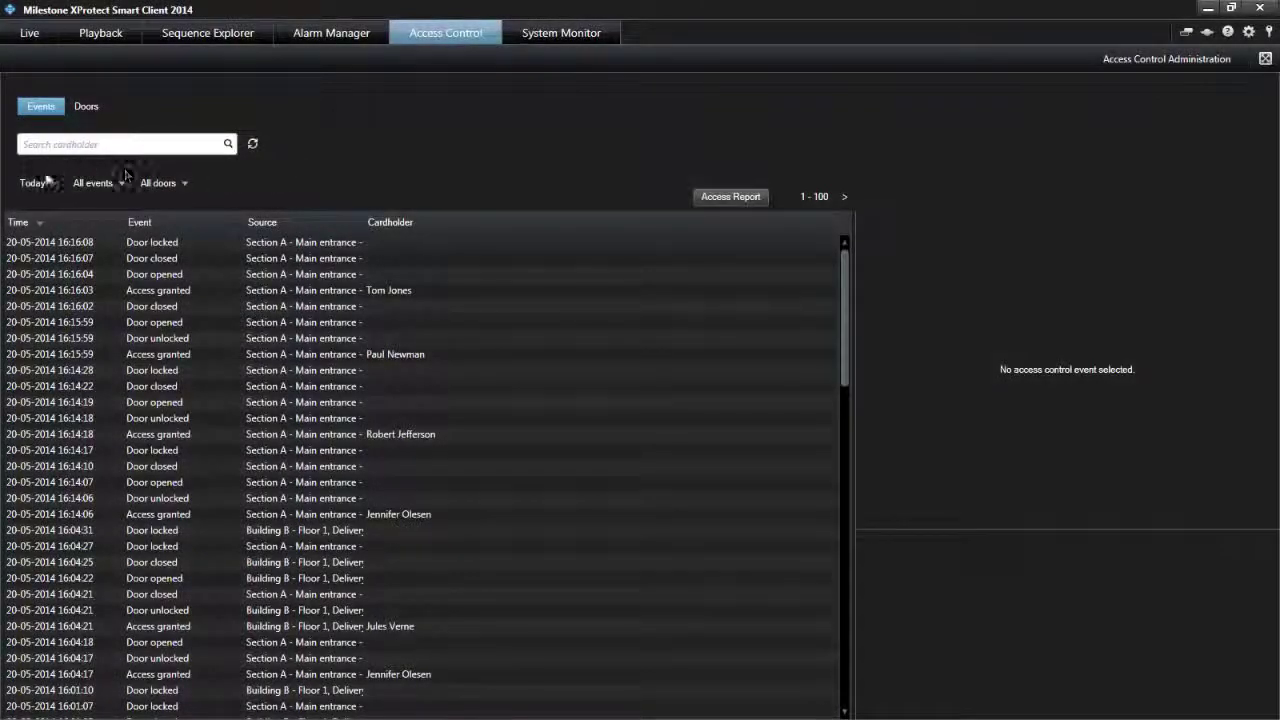
- Set the event list's time filter to Last 12 hours and narrow it to Last hour
click(52, 186)
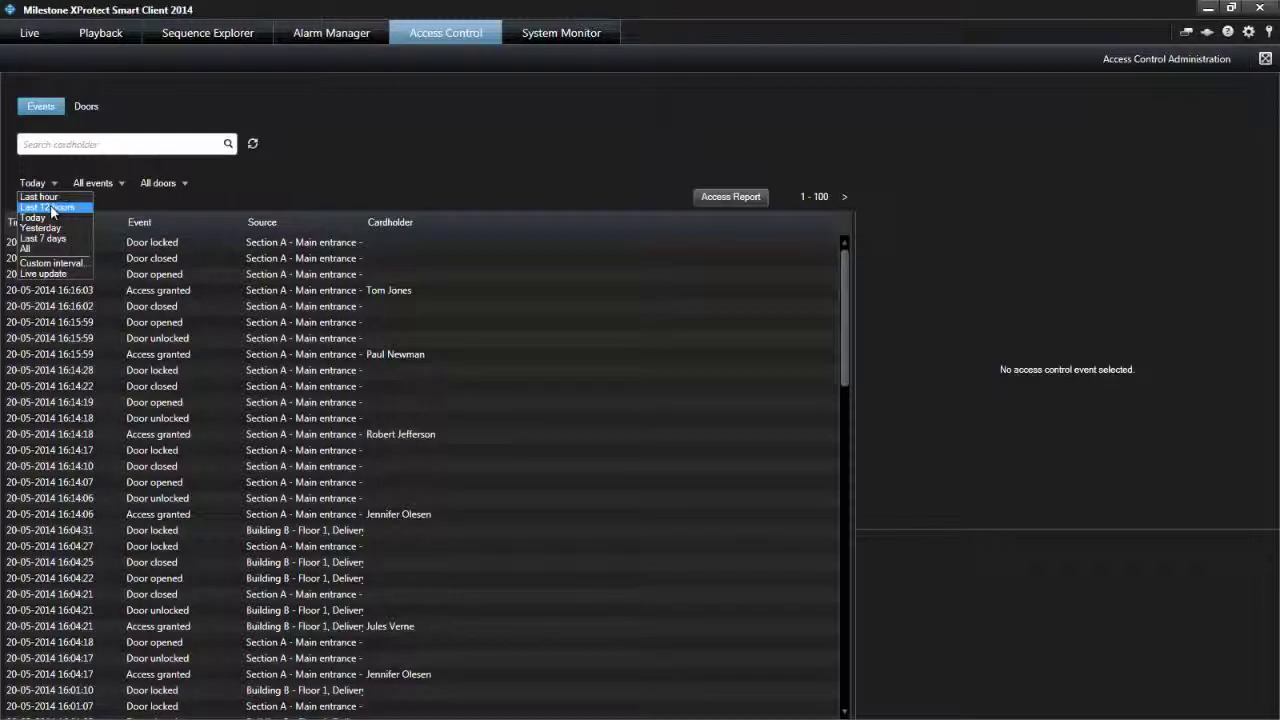
click(52, 208)
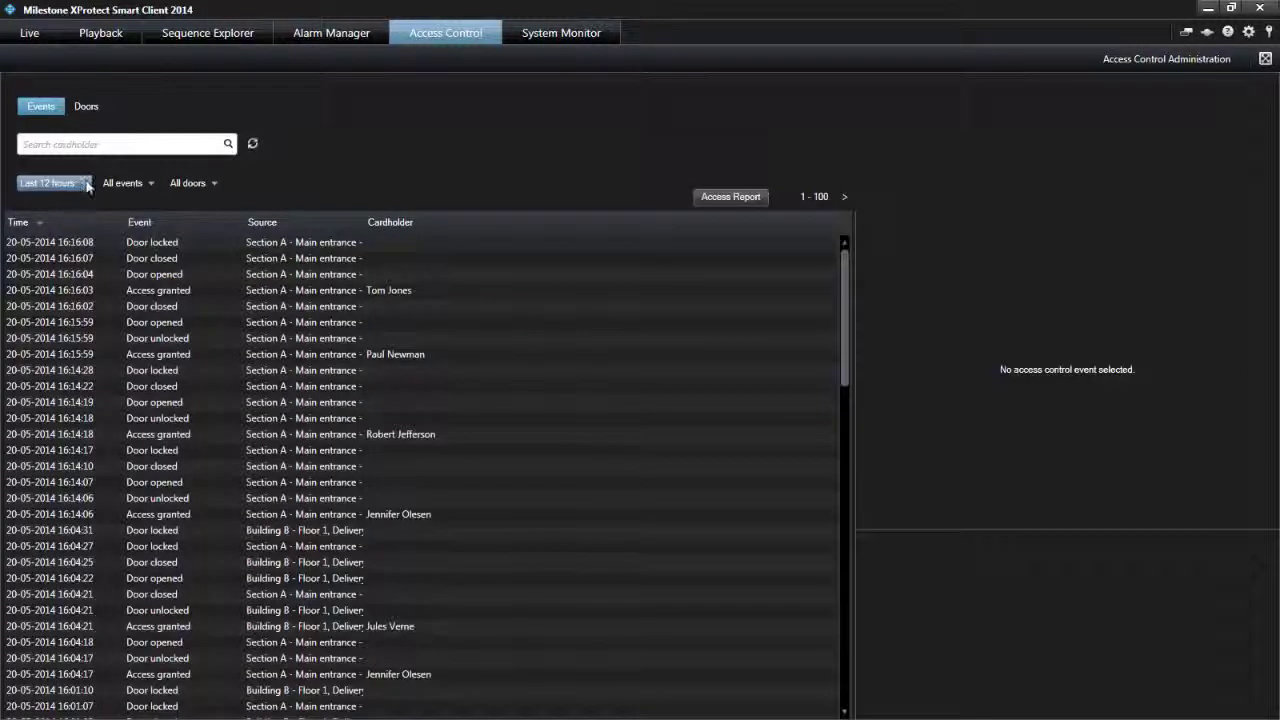
click(50, 183)
click(74, 197)
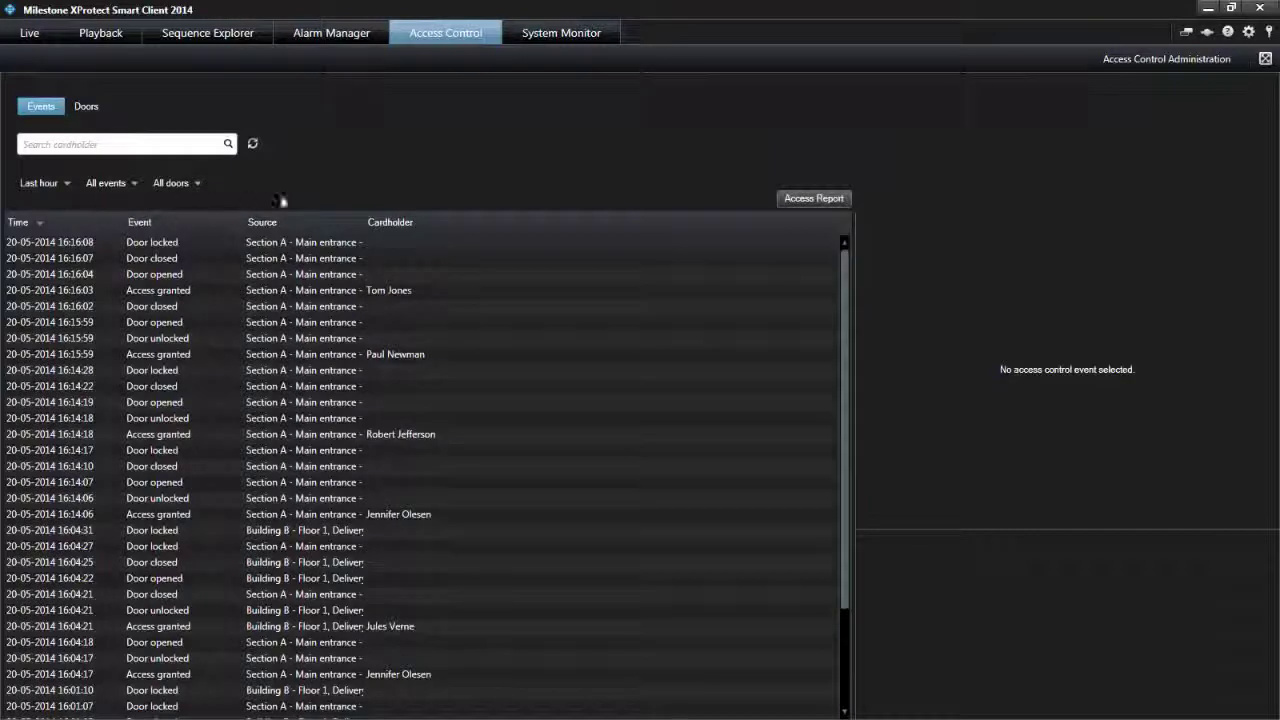
- Restrict the event filter to Access granted events only
click(138, 185)
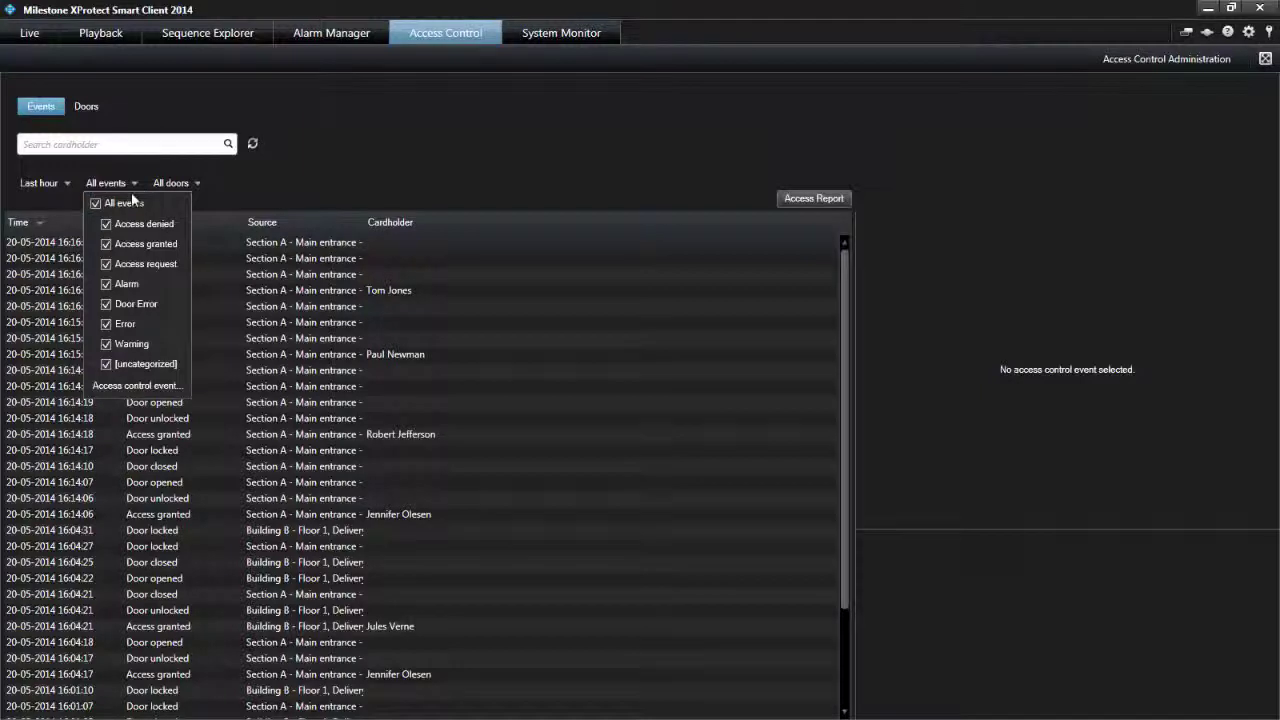
click(105, 243)
click(96, 203)
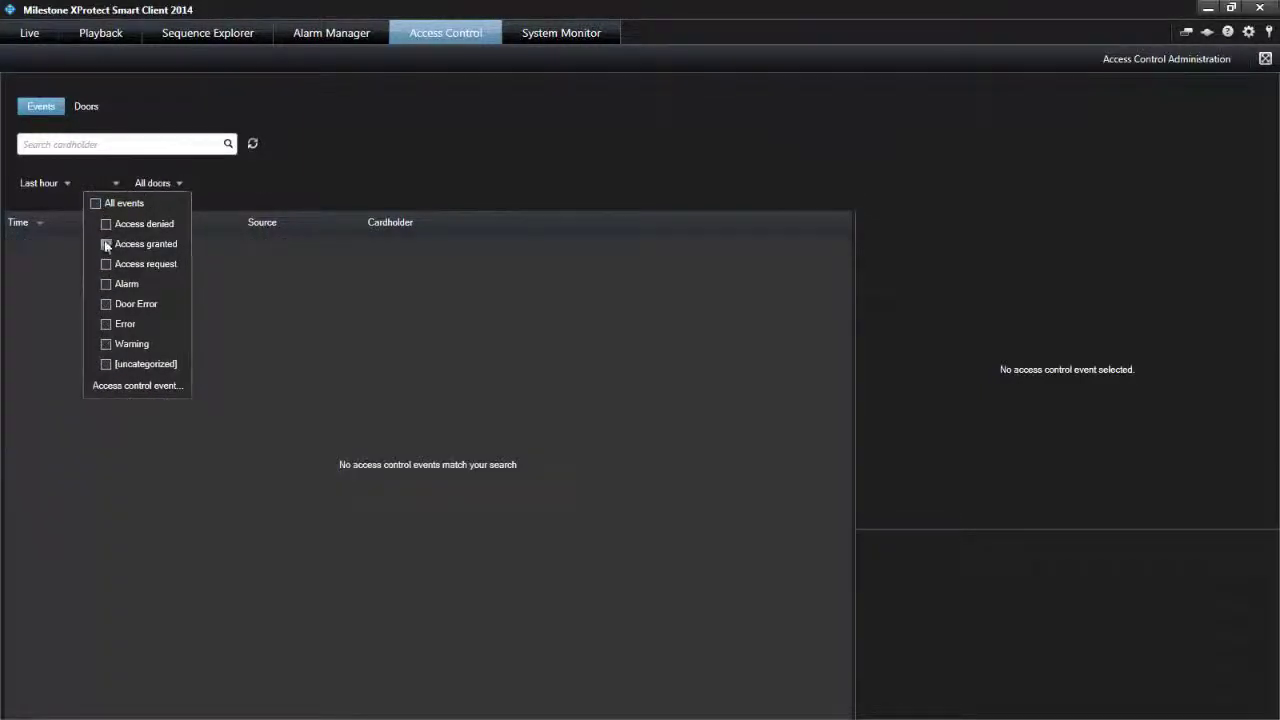
click(106, 244)
click(456, 187)
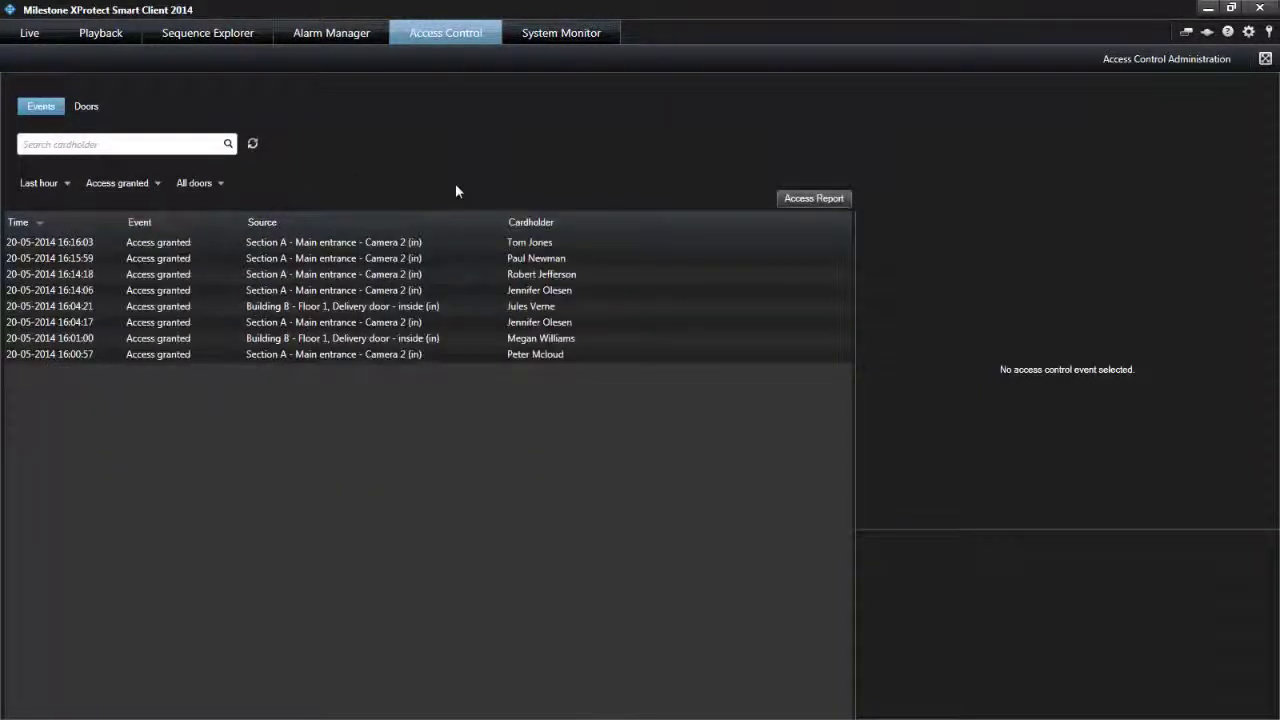
- Create an access report of the filtered events with snapshots included and the comment "Access report for the manager"
click(812, 198)
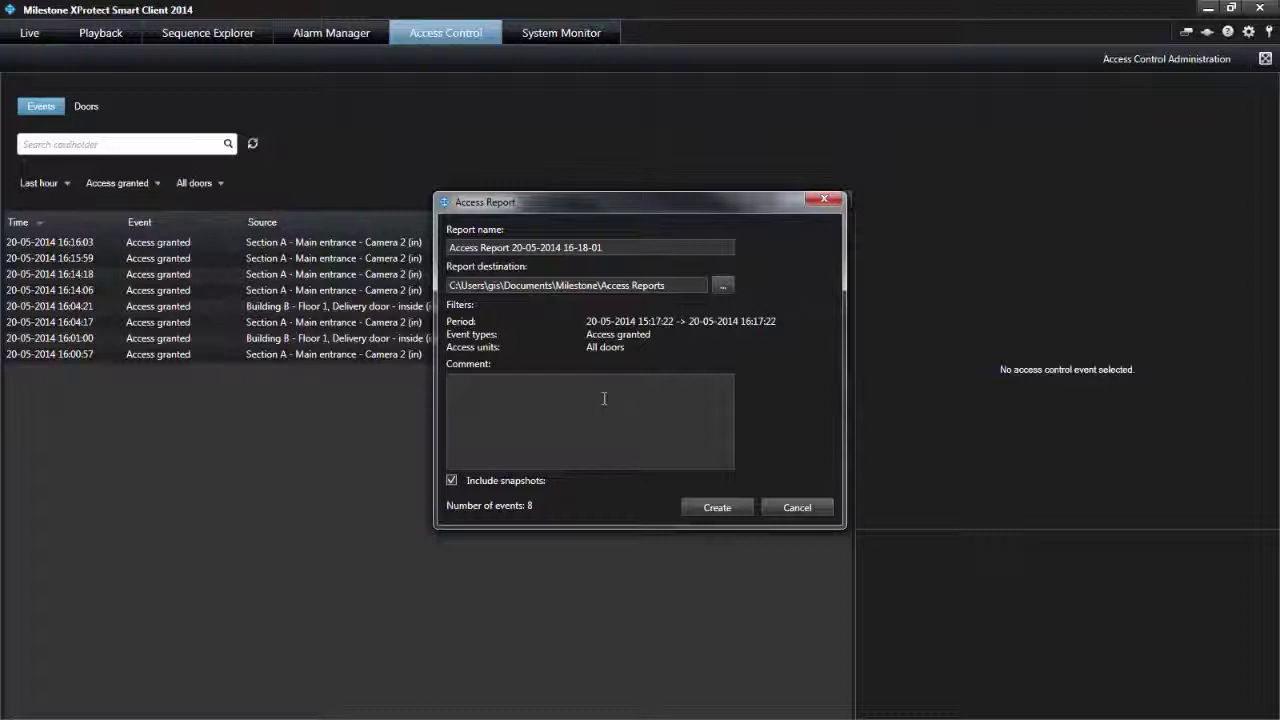
click(468, 390)
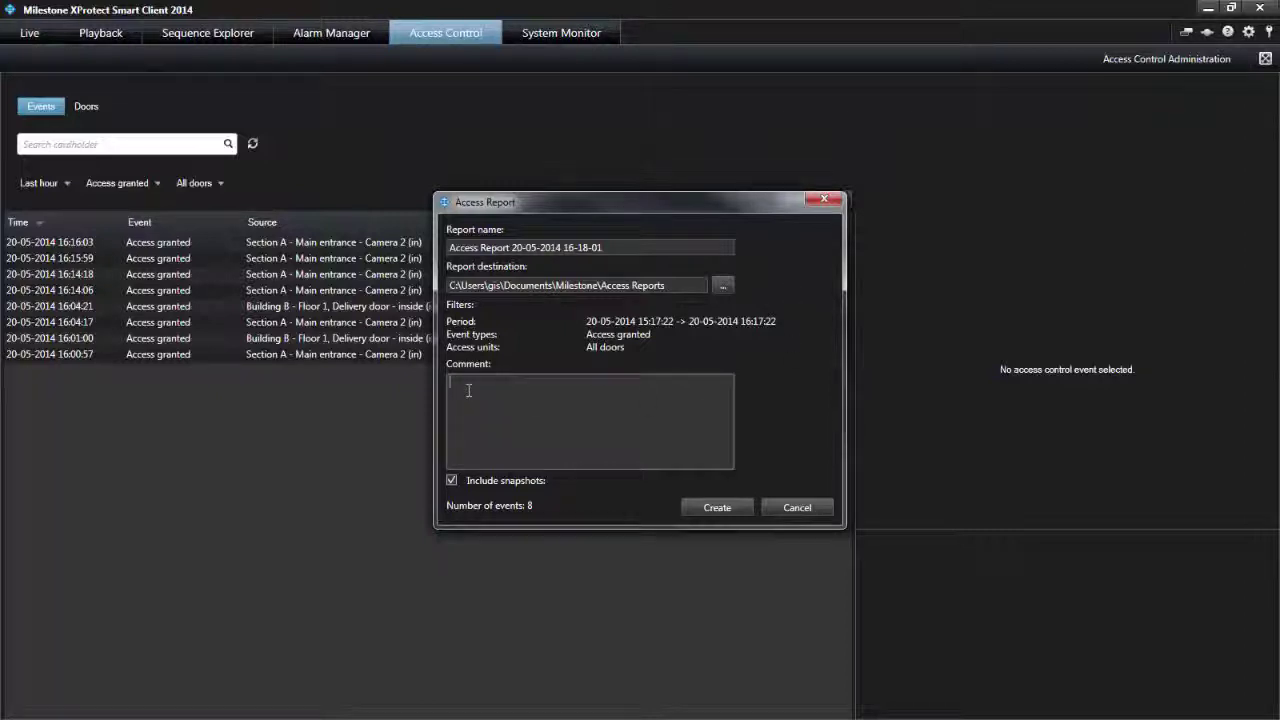
text(Access report for the)
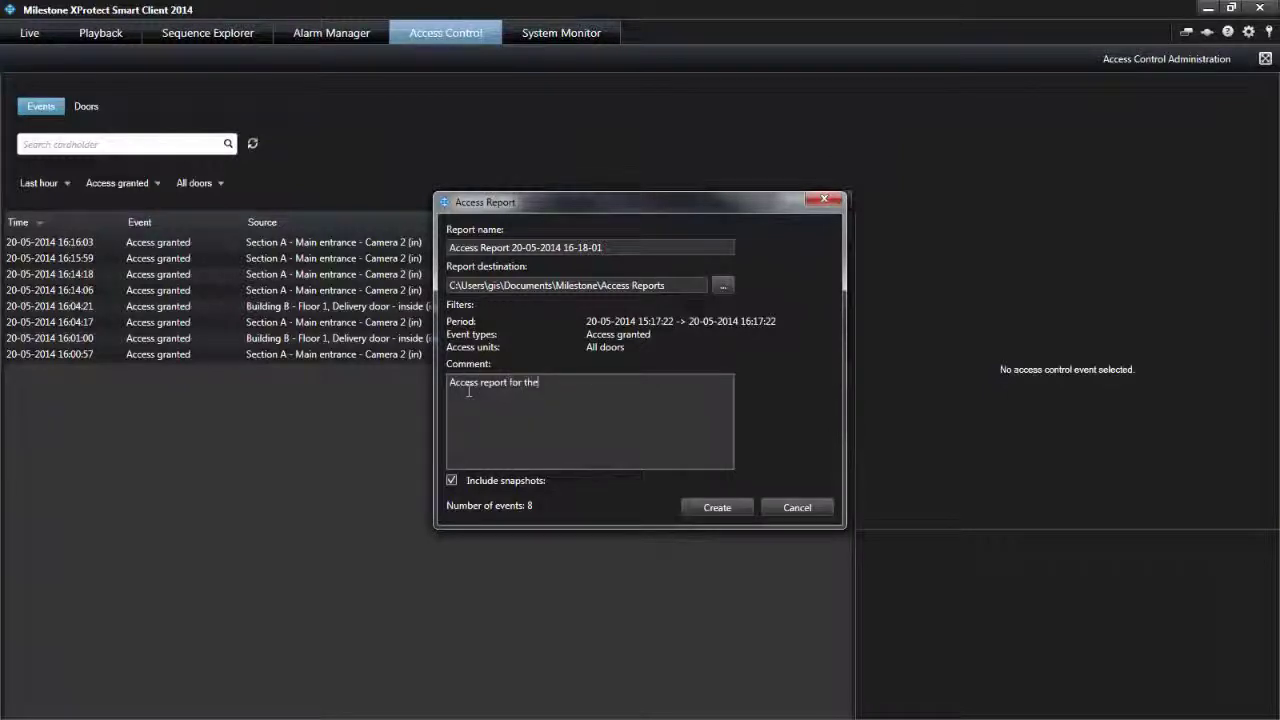
text( manager)
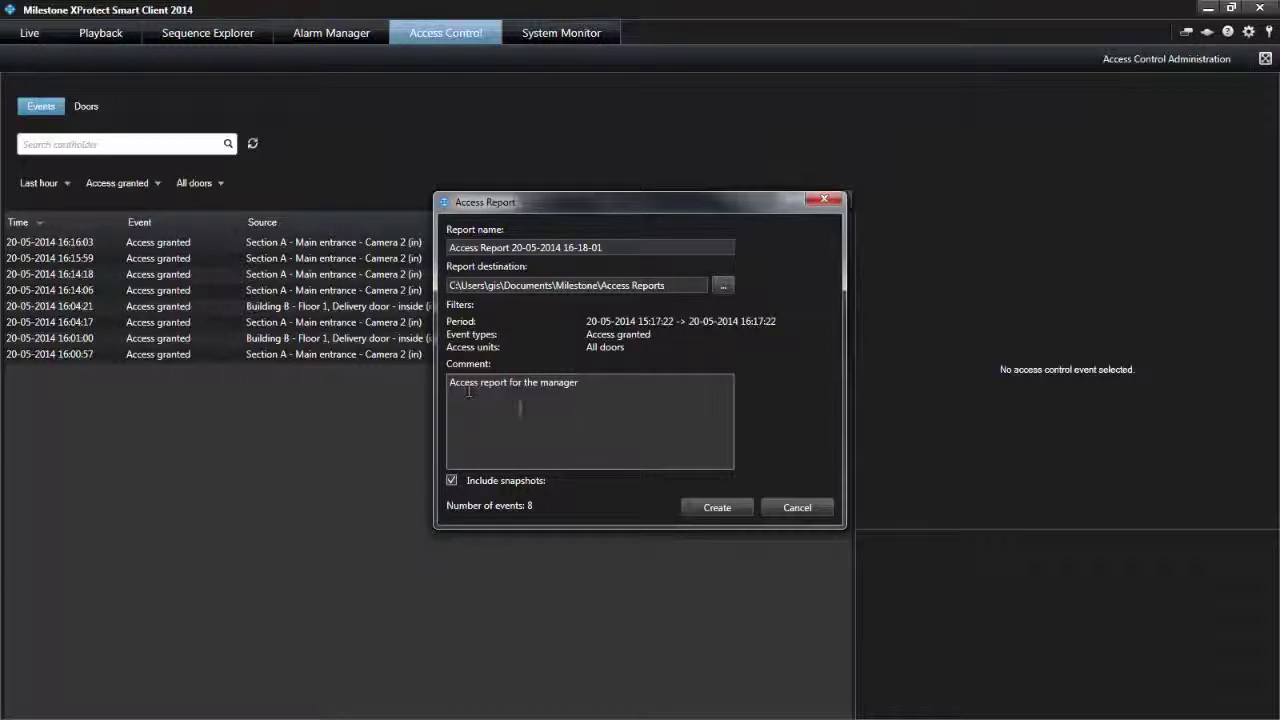
click(717, 508)
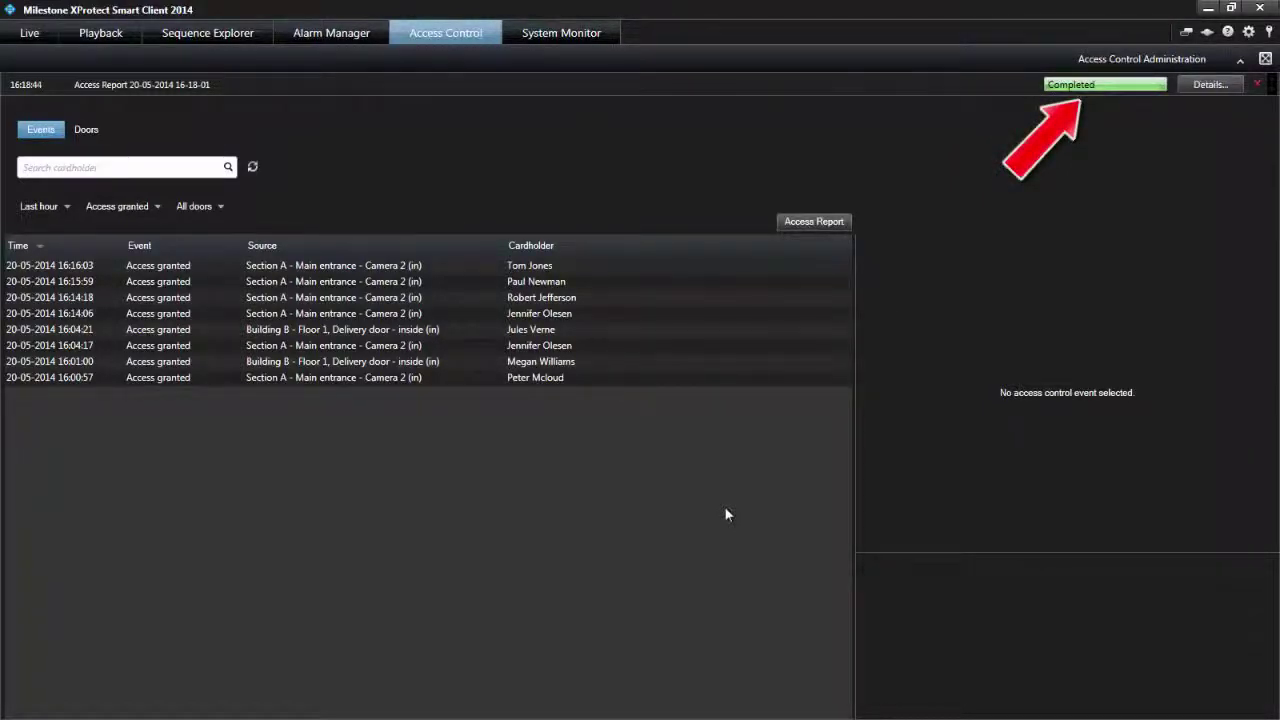
- Open the finished access report PDF from its details, examine the listed events with snapshots, and close it
click(1205, 85)
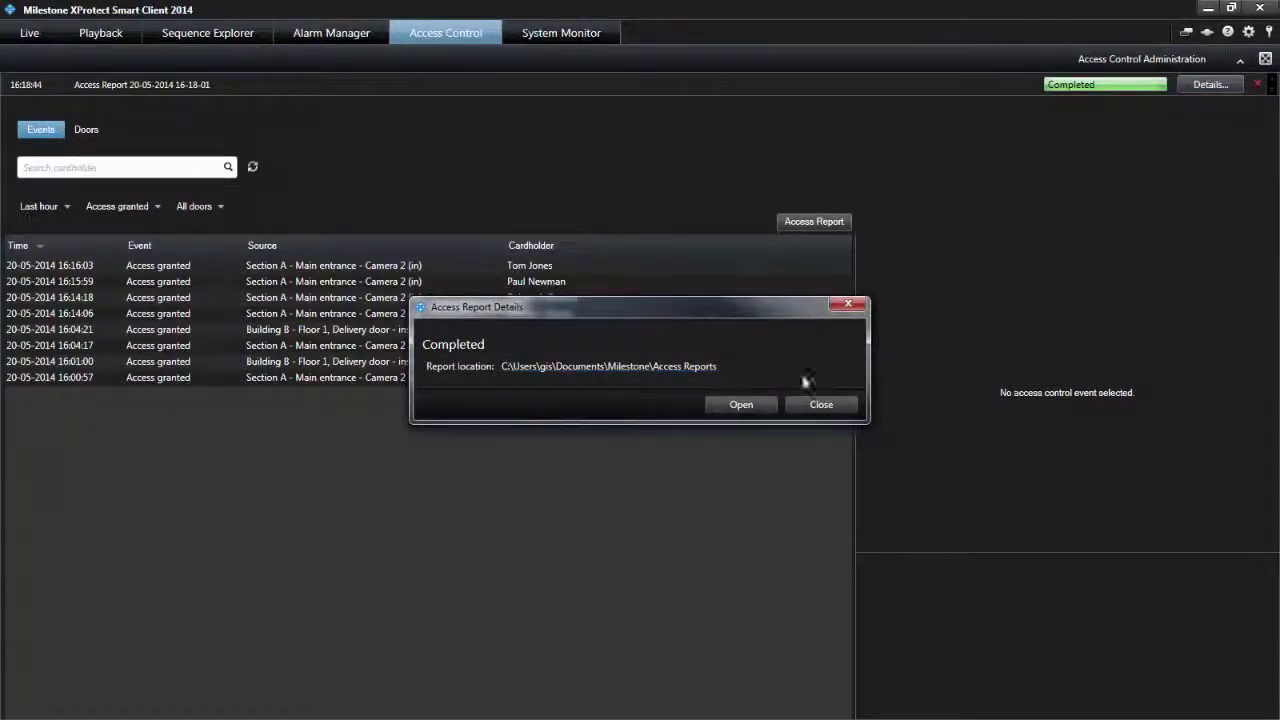
click(745, 406)
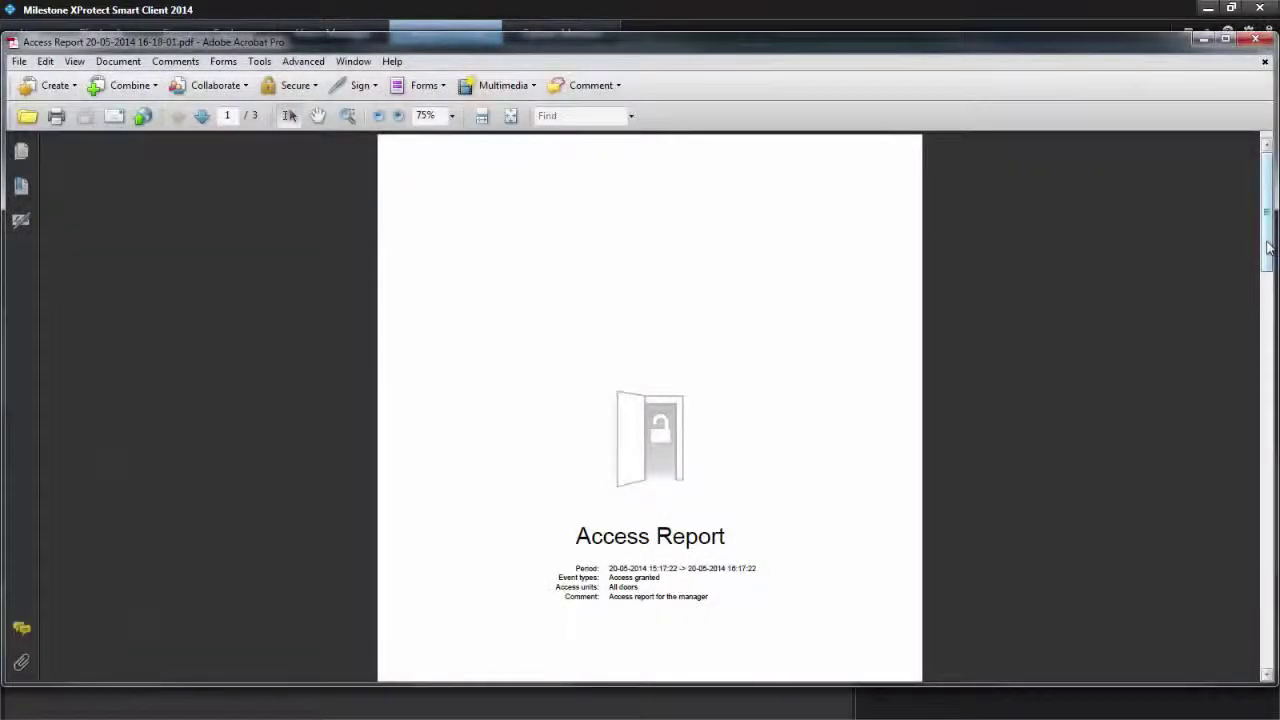
drag(1267, 248, 1263, 408)
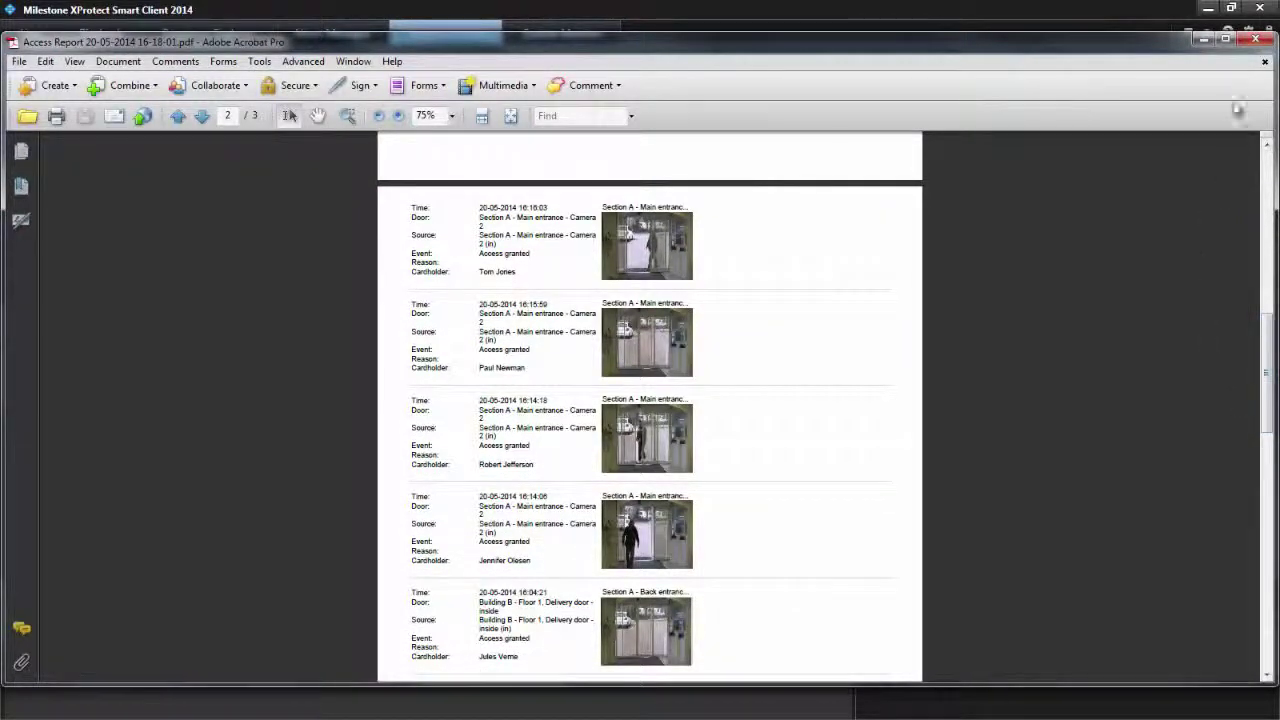
click(1254, 39)
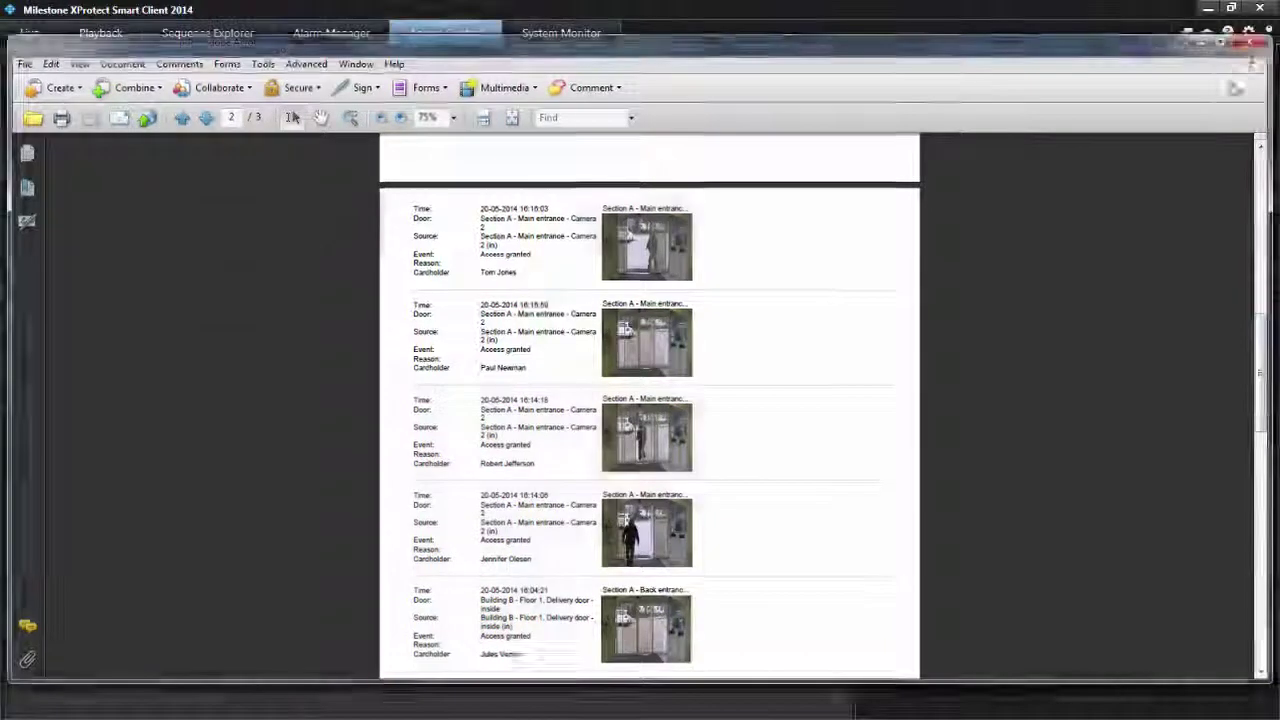